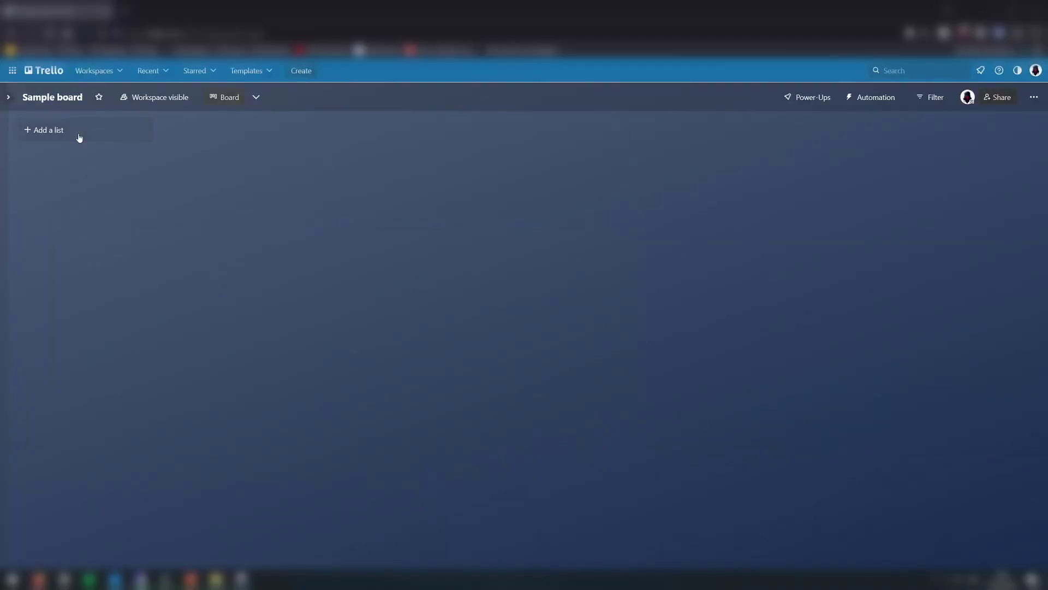
- Create the To Do, In Progress and Done lists on the Trello board
click(79, 136)
text(To Do)
key(Return)
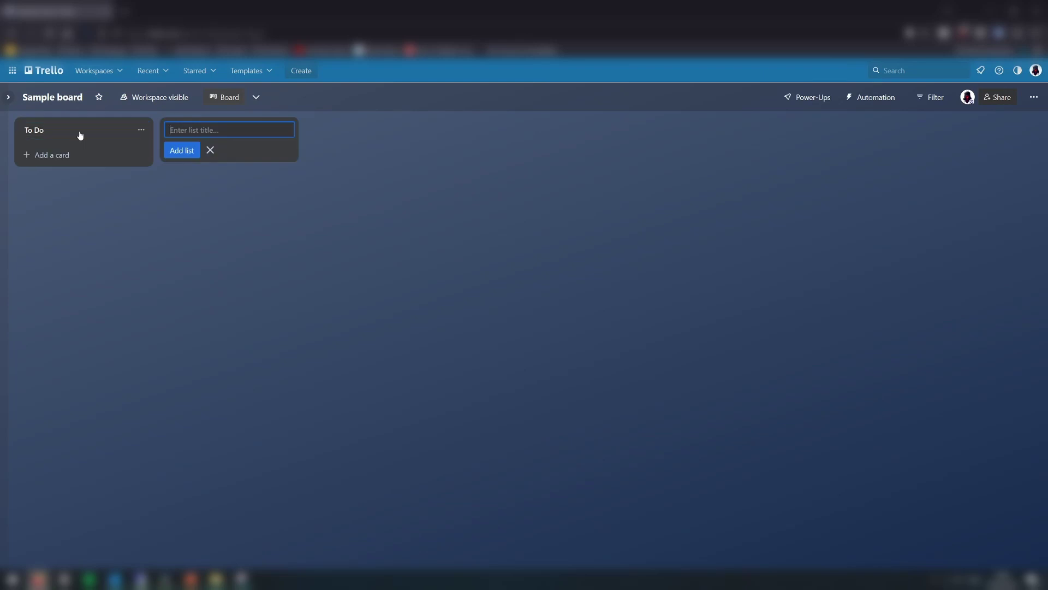
text(In Progress)
key(Return)
text(Done)
key(Return)
click(65, 312)
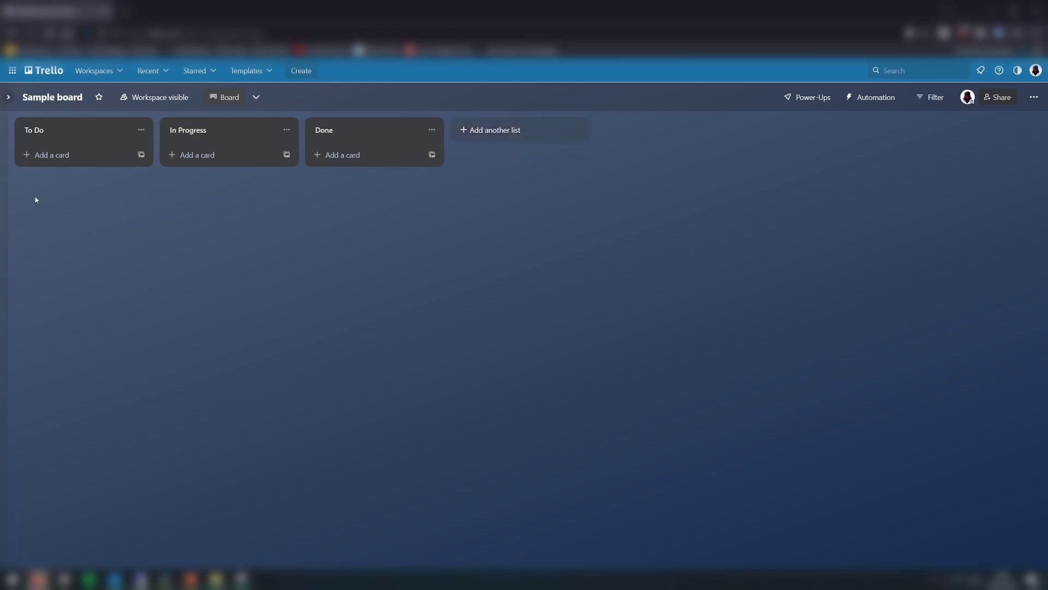
- Add cards 'Implement vampire life state', 'Make tools repairable using ingots' and 'Fix cat alcohol poisoning bug' to To Do
click(38, 158)
text(Implement vampire life state)
key(Return)
text(Make tools repairable using ingots)
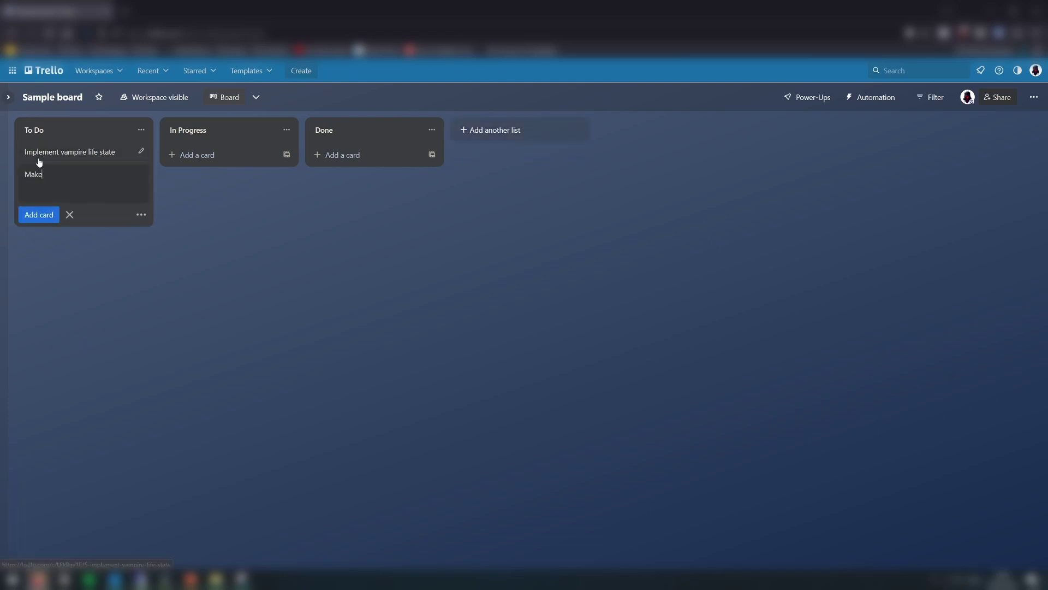
key(Return)
text(Fix cat alcohol poisoning bug)
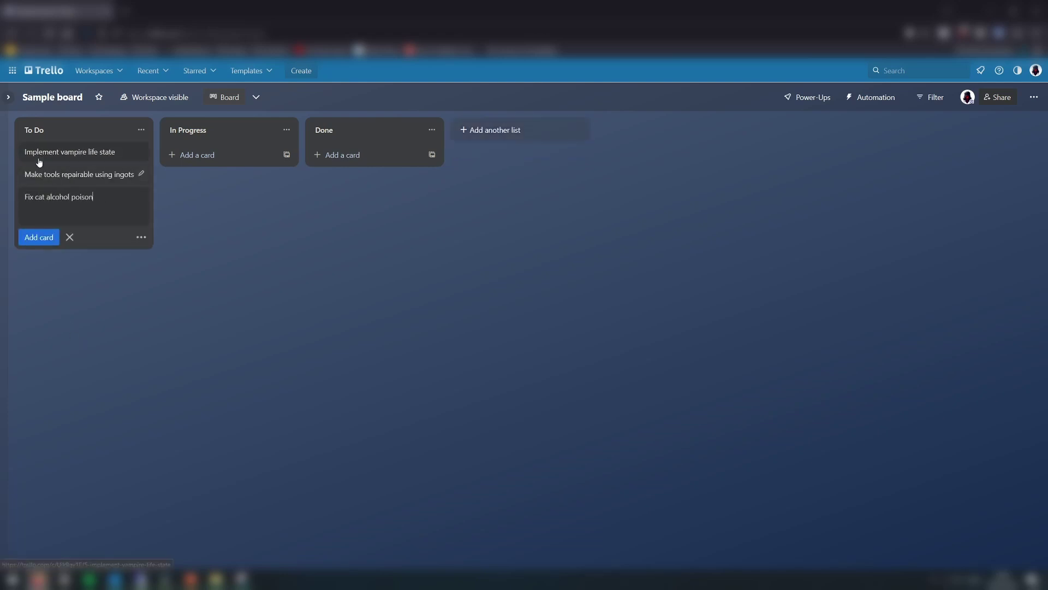
key(Return)
click(189, 283)
- Drag the tools card toward In Progress and back into To Do, then open the cat bug card
mouse_move(84, 175)
mouse_down()
mouse_move(220, 168)
mouse_move(103, 174)
mouse_up()
drag(218, 175, 87, 197)
click(71, 197)
- Describe the cat alcohol-poisoning bug, and give the vampire card a three-item checklist (sparkle graphics, transformation sequence, blood instead of food)
text(Cats are dying of alc)
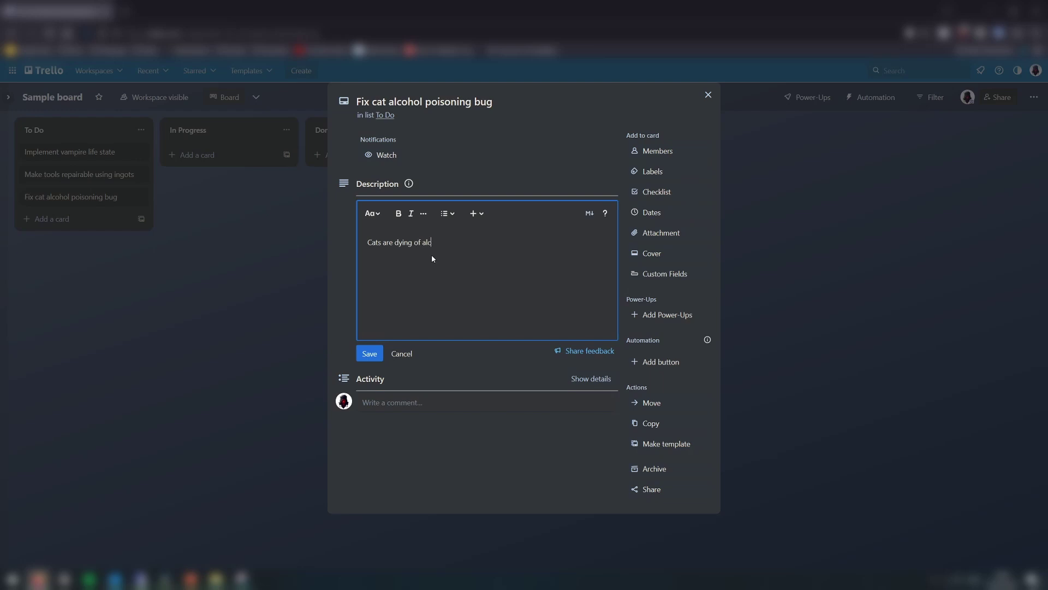
text(ohol poisoning due to them picking their paws and ingesting alcohol spilled on the floor in bars)
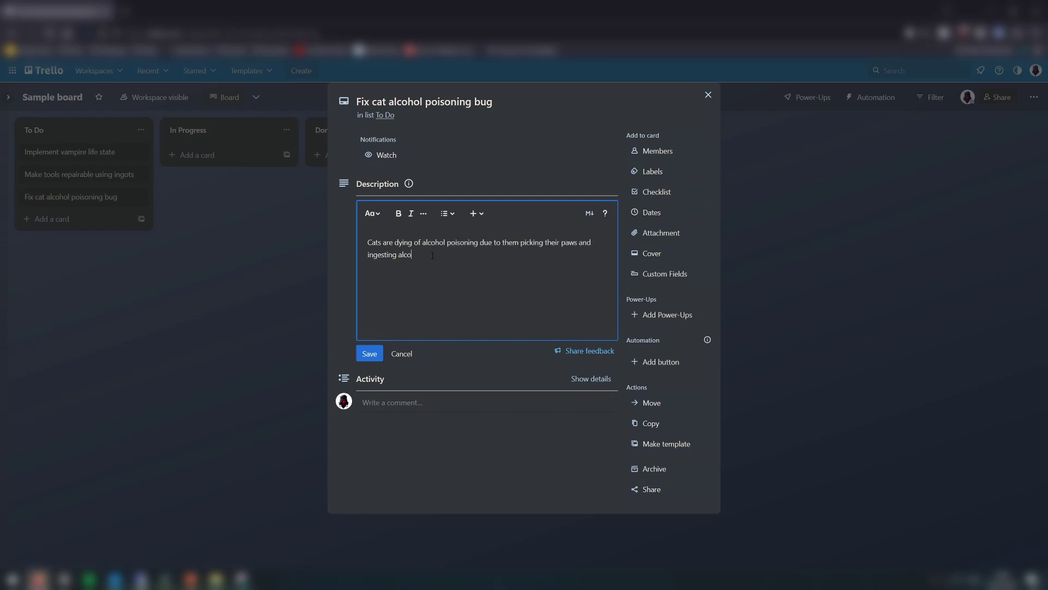
click(365, 353)
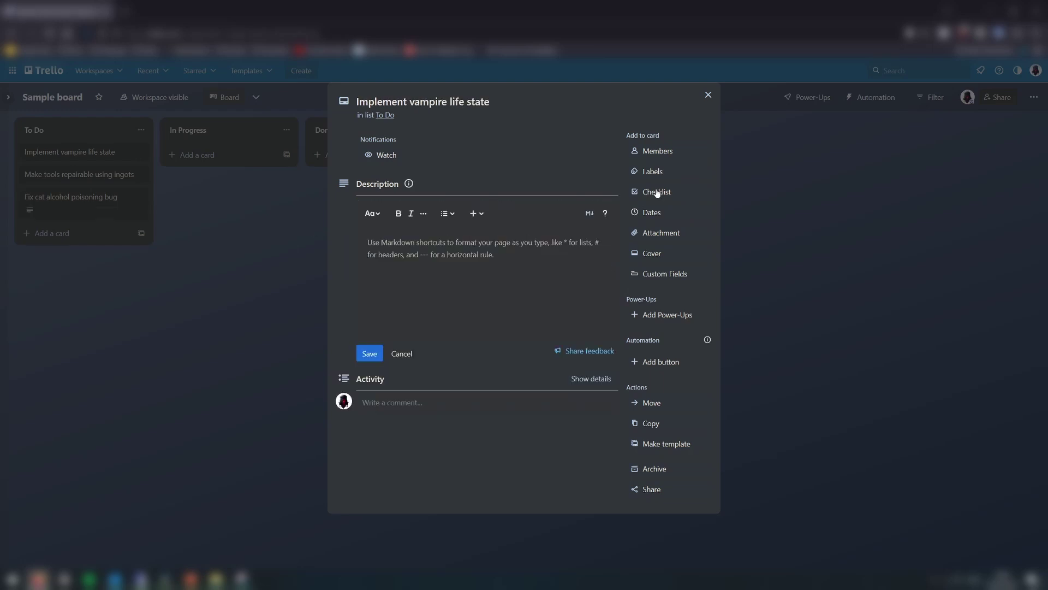
click(657, 192)
key(Return)
text(Implement sparkle graphics)
key(Return)
text(Implement transformation sw)
key(BackSpace)
text(equence)
key(Return)
text(Make vampires need blood instead of food)
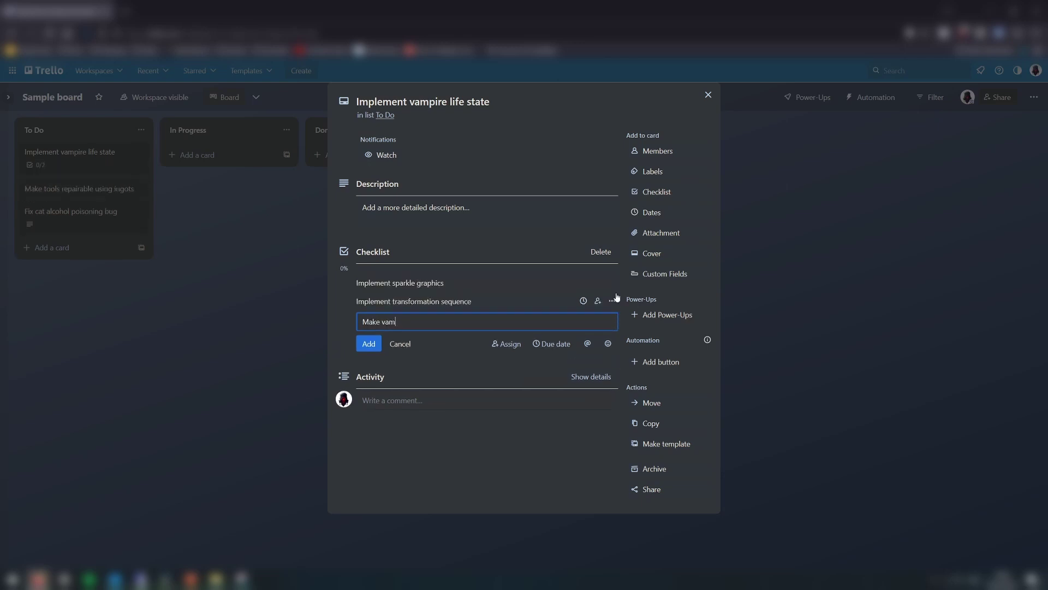
key(Return)
- Create a green Feature label and a red Bug label and apply them to the cards
click(665, 174)
text(Feature)
click(704, 255)
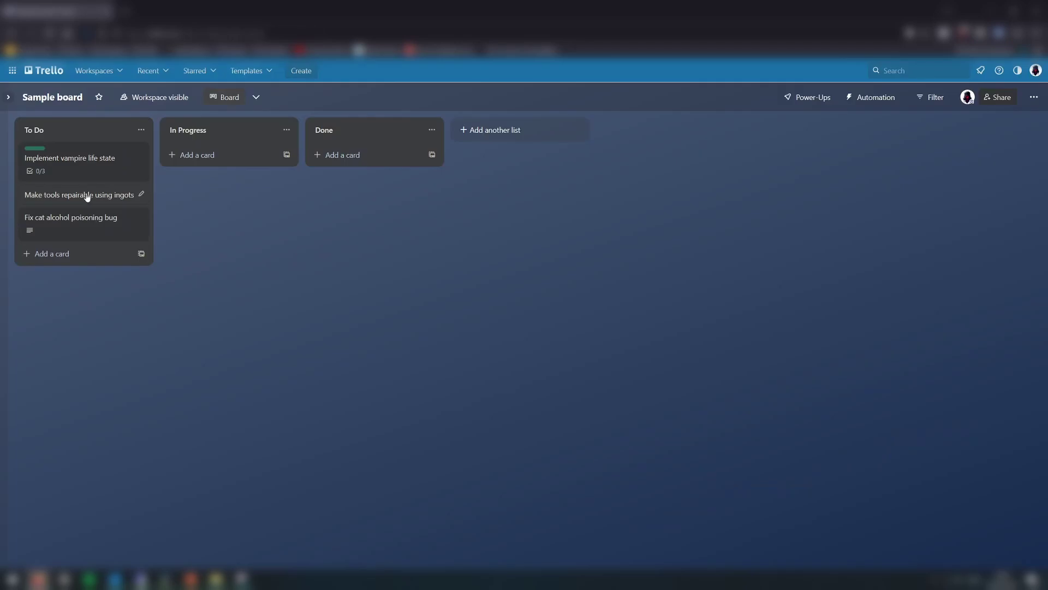
click(84, 204)
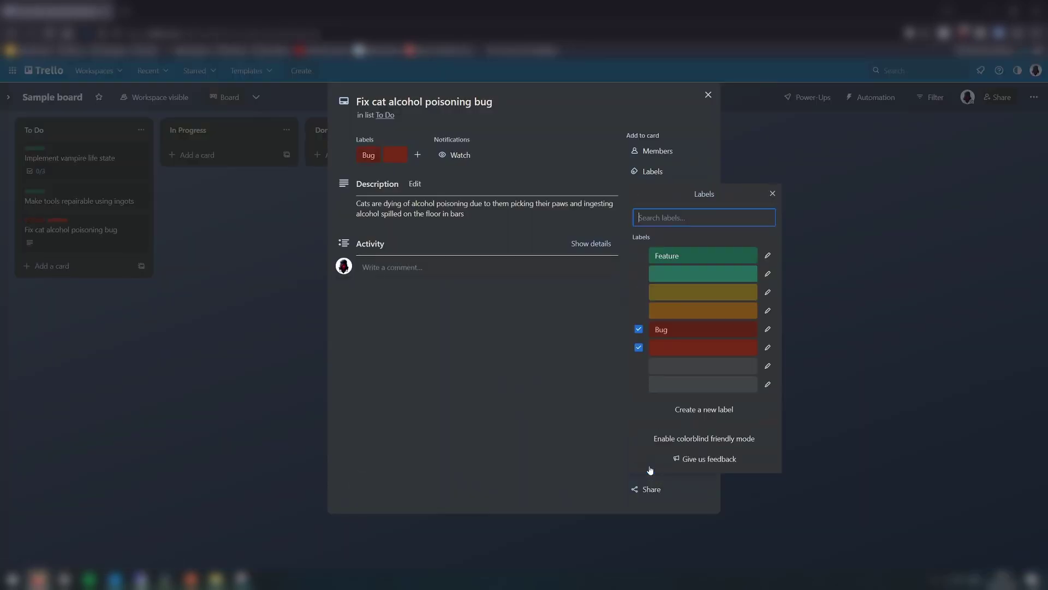
click(968, 387)
- Look through the board's label filter choices, then dismiss the filter menu
click(930, 98)
click(901, 446)
key(Escape)
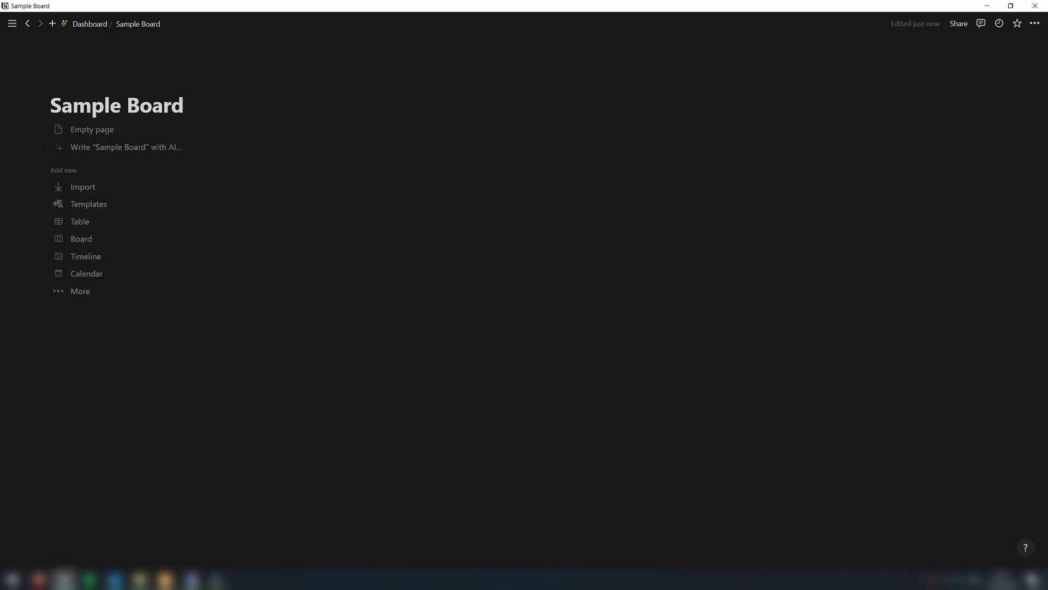
- Insert a board view backed by a new database into the Sample Board page using /board
key(Up)
key(Down)
click(50, 130)
text(/board)
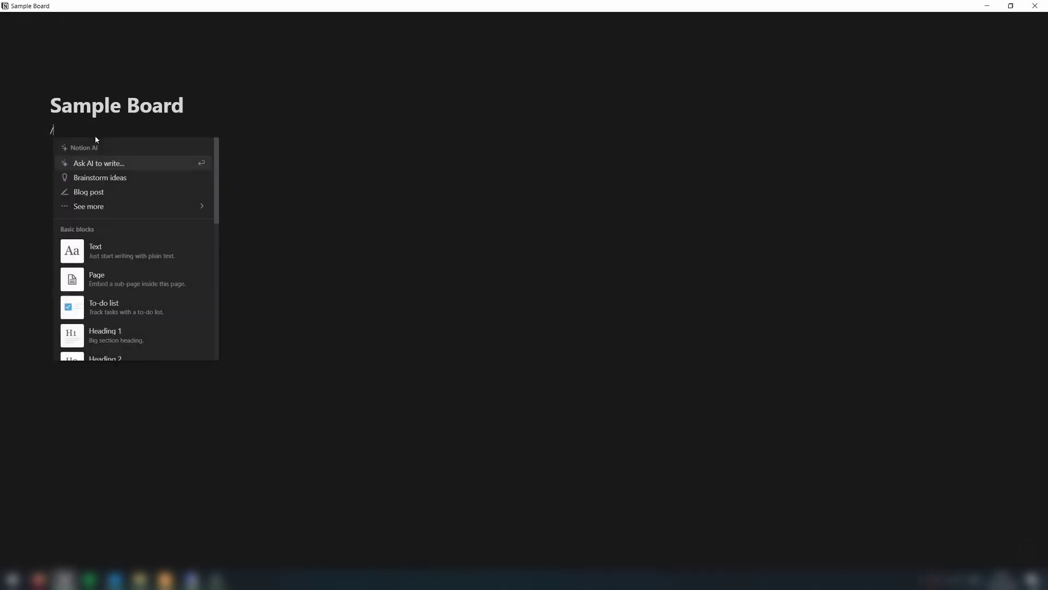
key(Return)
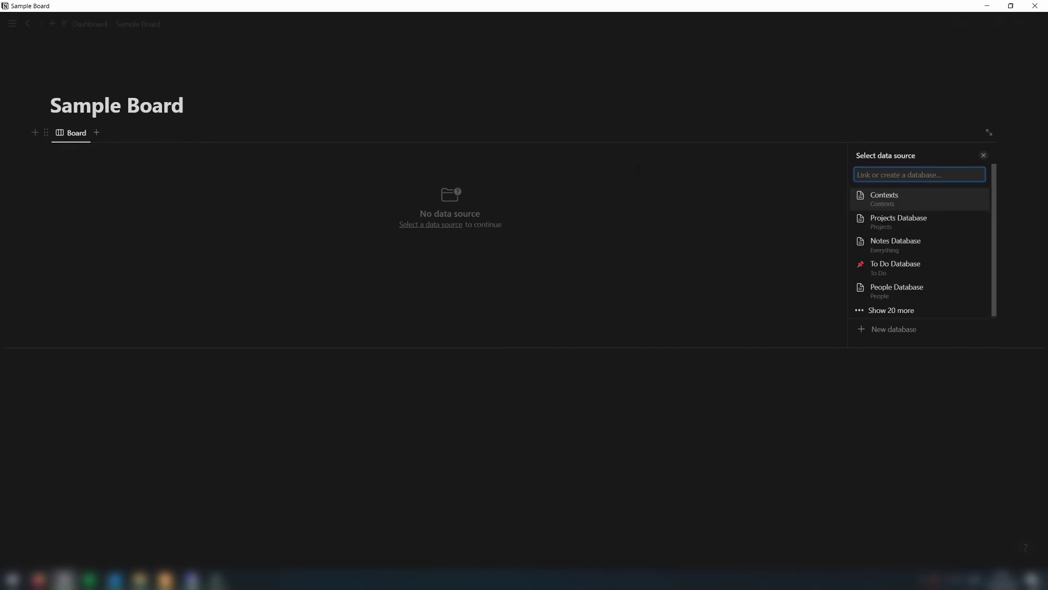
click(872, 333)
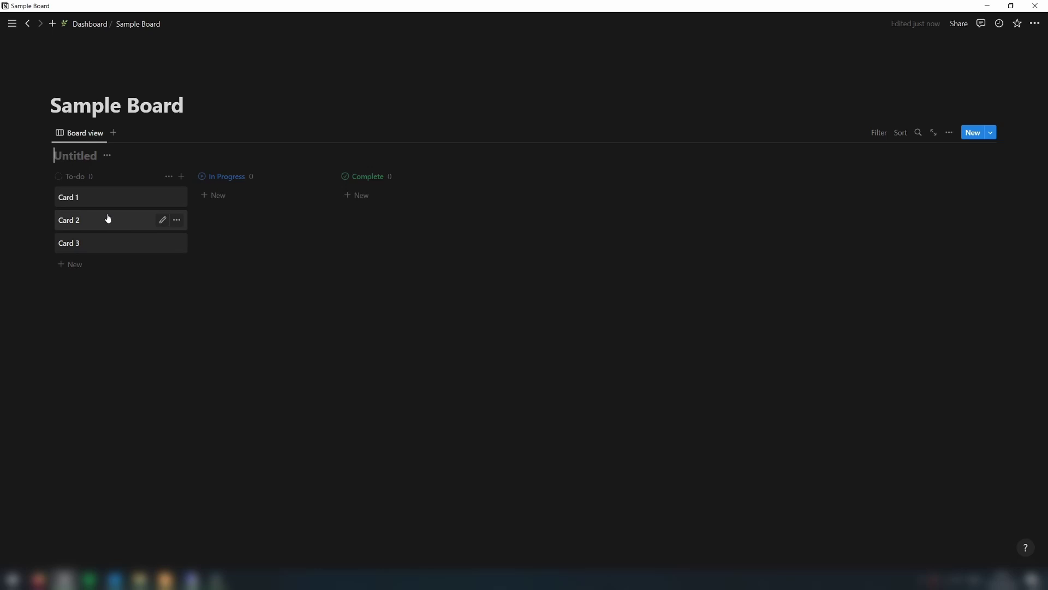
- Replace the sample cards with 'Implement acid rain feature', 'Dragon AI sometimes breaks' and 'Water sometimes flows up hills'
drag(171, 260, 105, 196)
key(Delete)
click(106, 197)
text(Impleme)
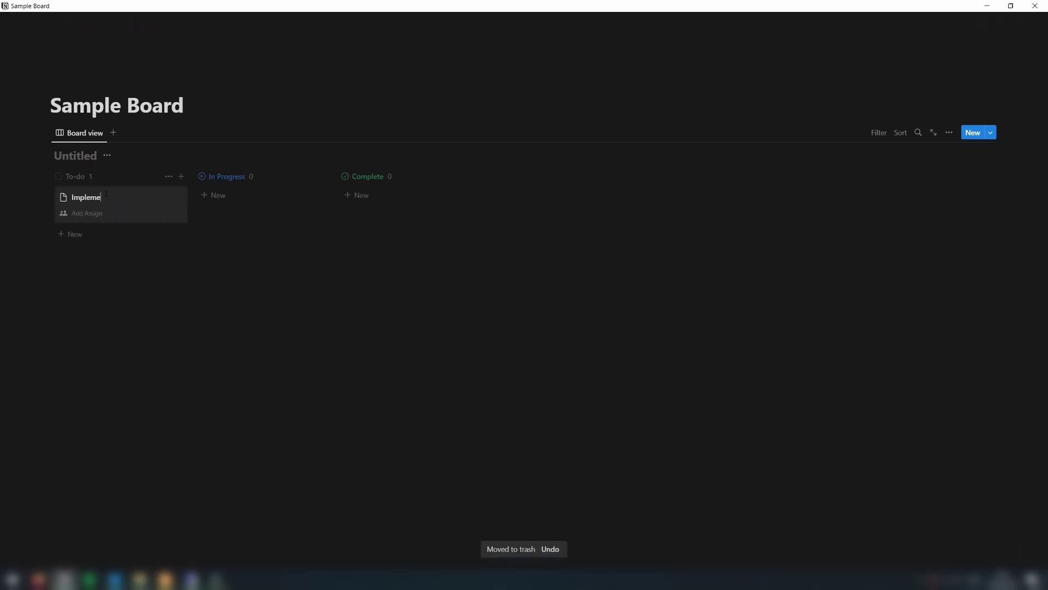
text(nt acid rain feature)
key(Return)
click(96, 215)
text(Dragon AI sometimes breaks)
key(Return)
click(104, 242)
text(Water sometimes flows up hills)
key(Return)
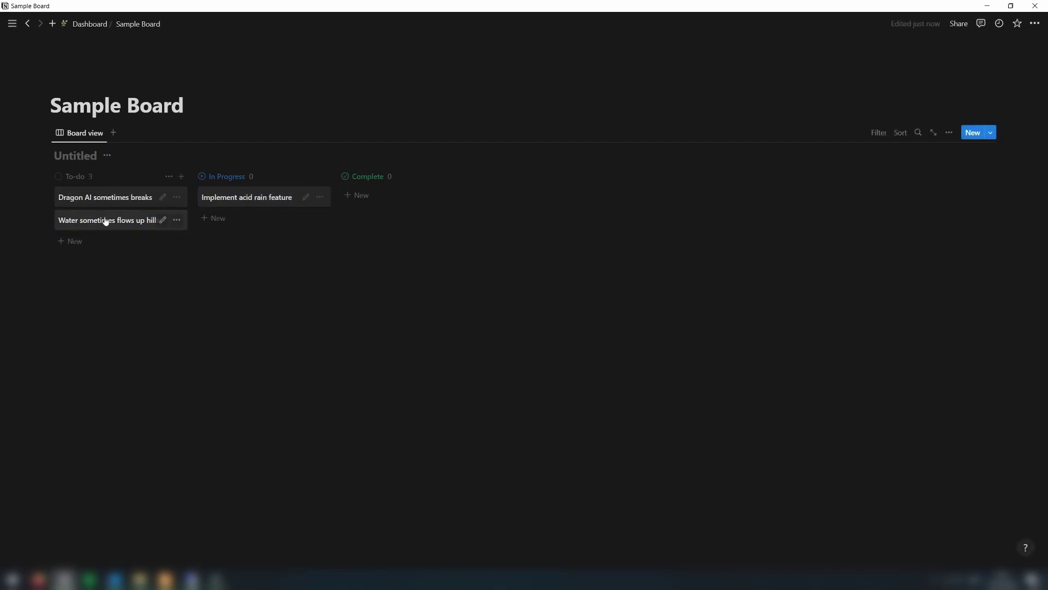
- Write the dragon-flying-in-circles bug description in the Dragon AI sometimes breaks card
click(119, 197)
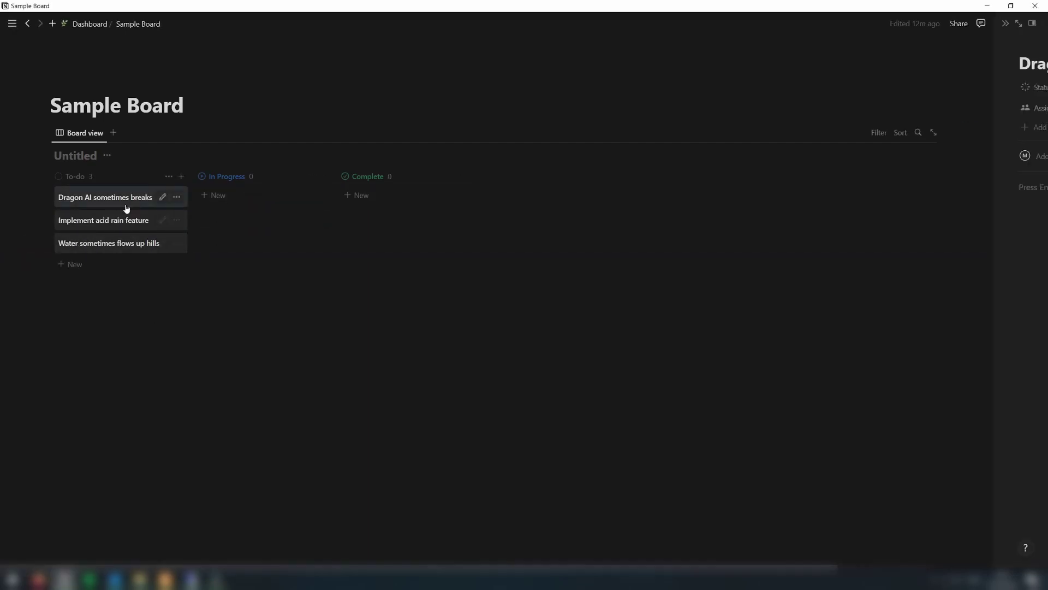
click(687, 187)
text(During dragon fight, dragon sometimes starts to fly rap)
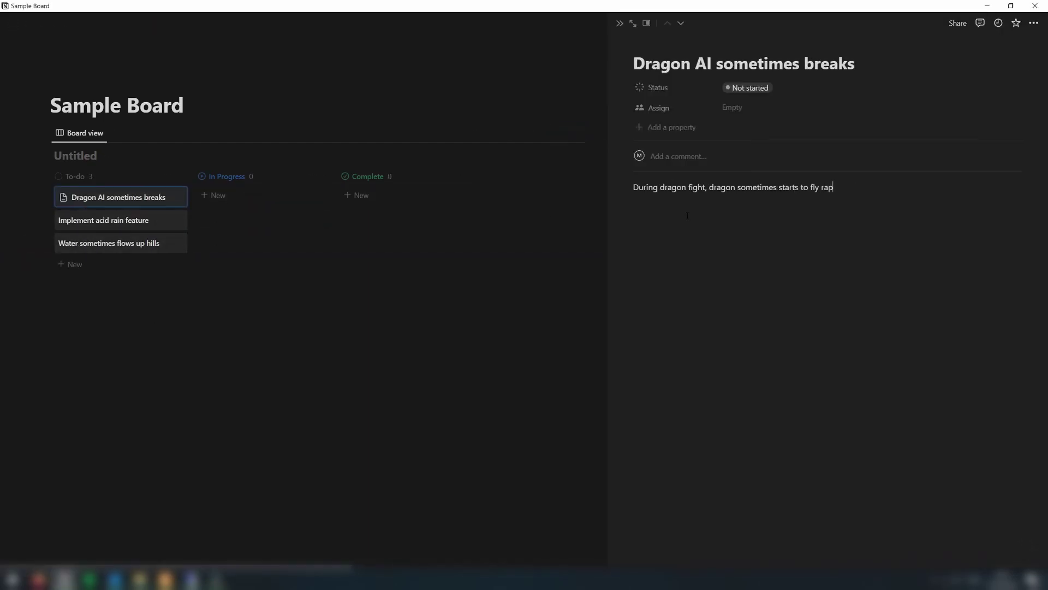
text(idly in circles while making a barking noise.)
click(585, 219)
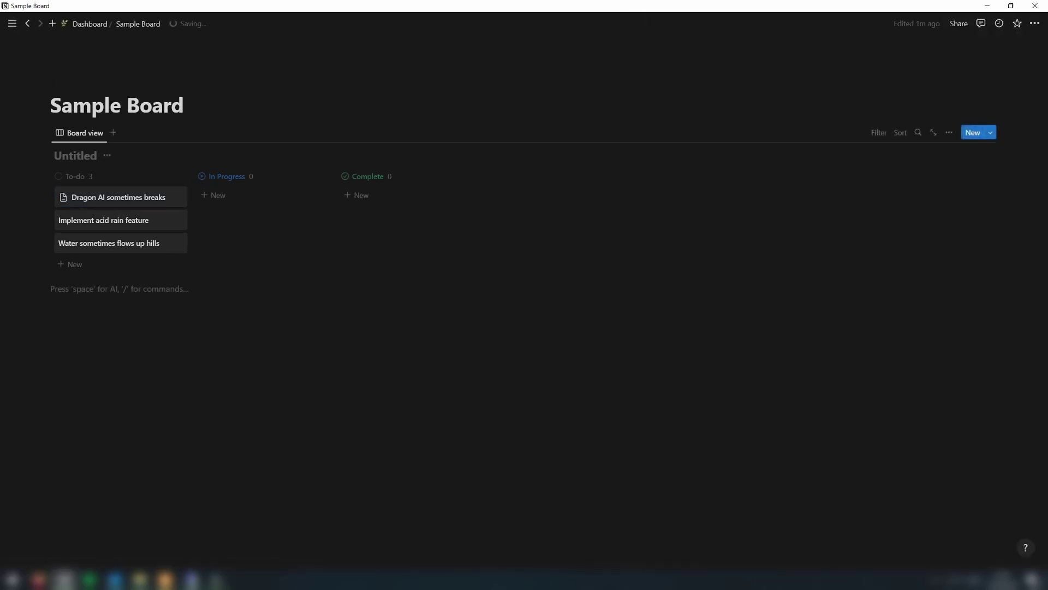
- Set the board layout's Card preview option to Page content
click(950, 133)
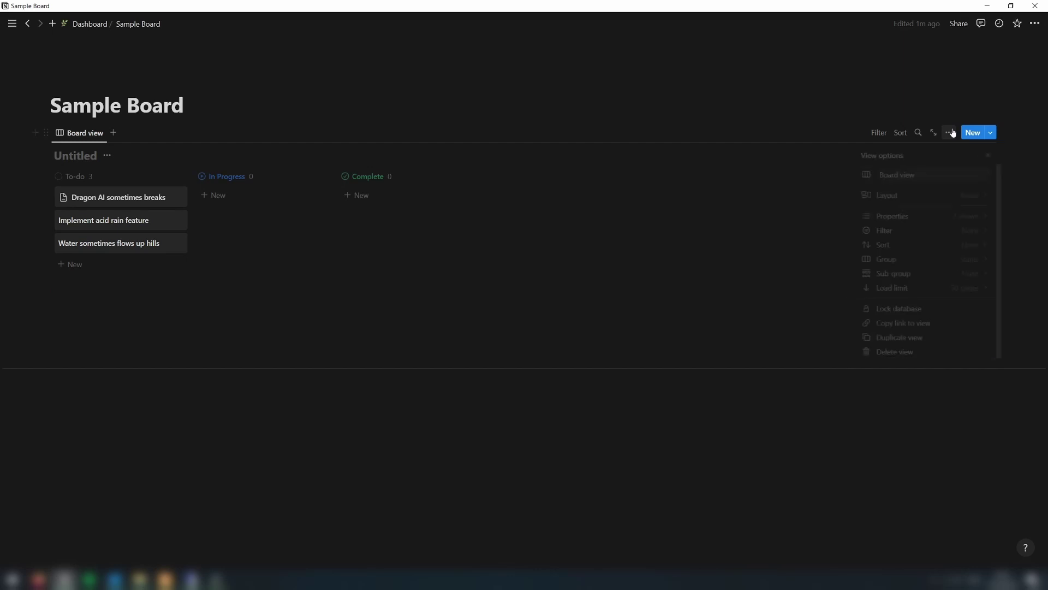
click(900, 196)
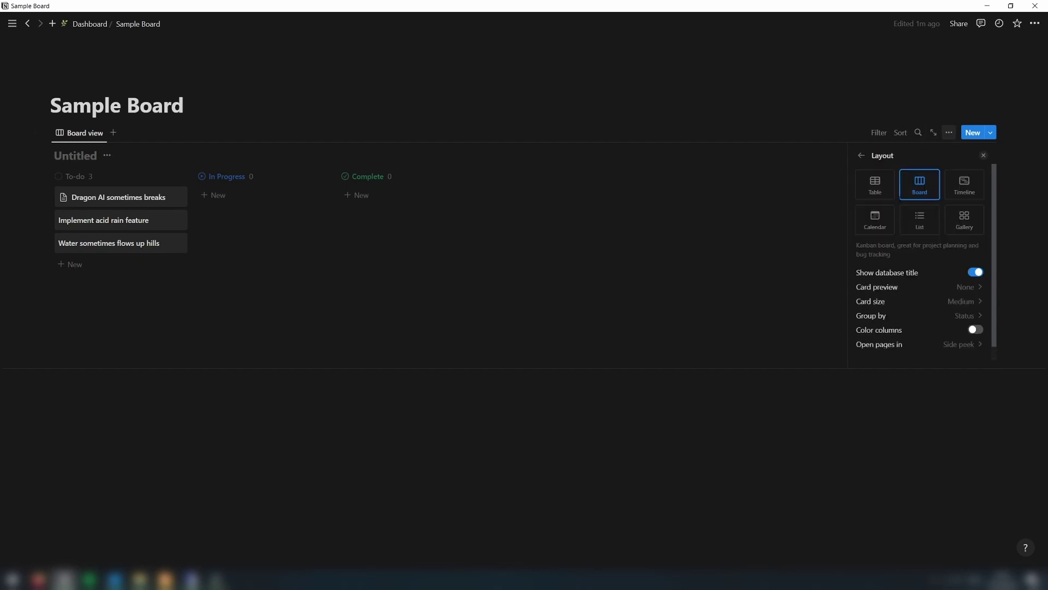
click(951, 288)
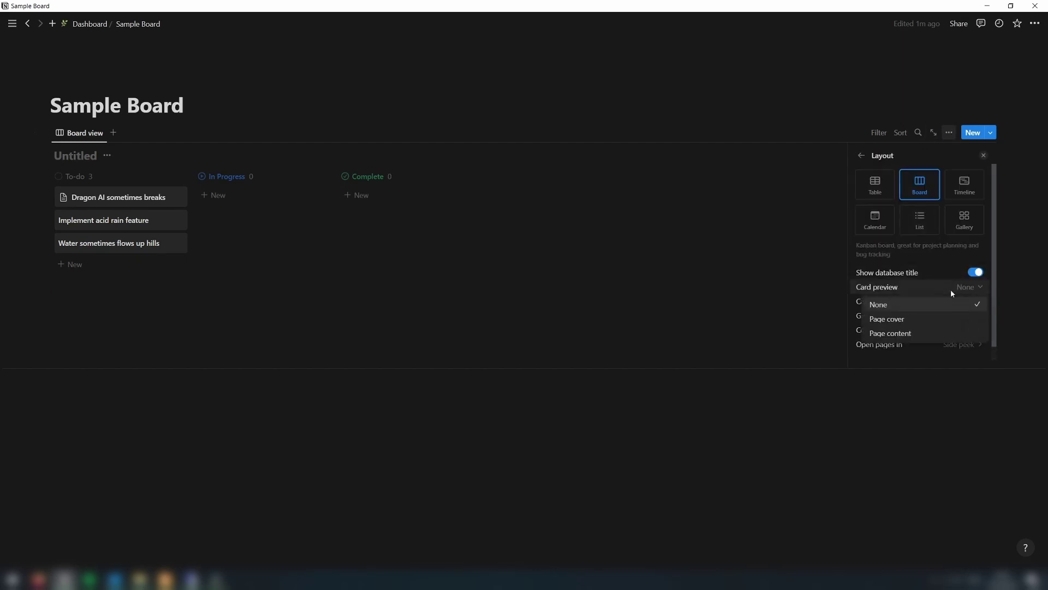
click(904, 335)
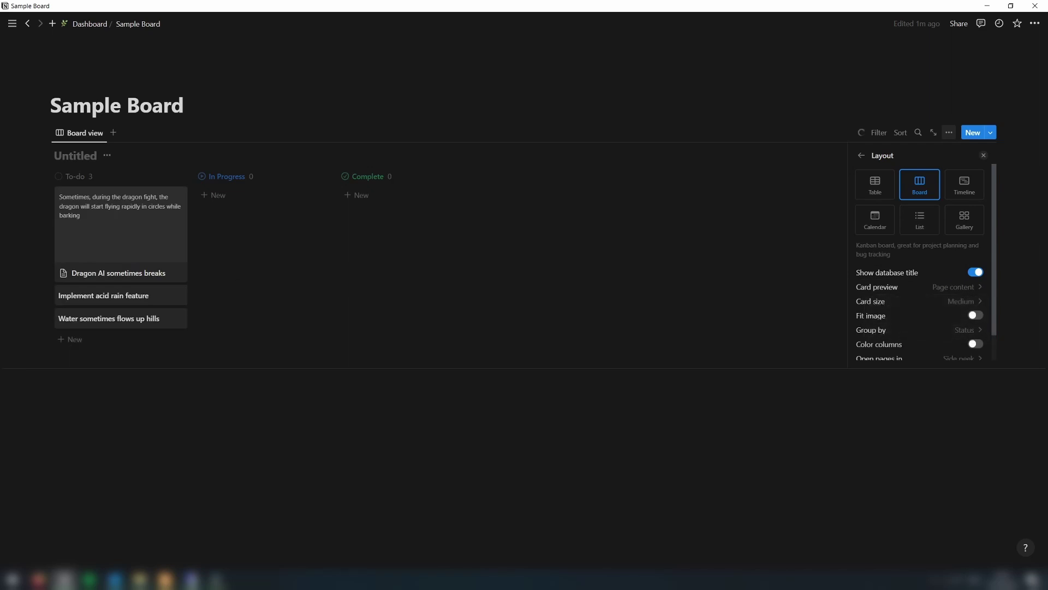
click(320, 326)
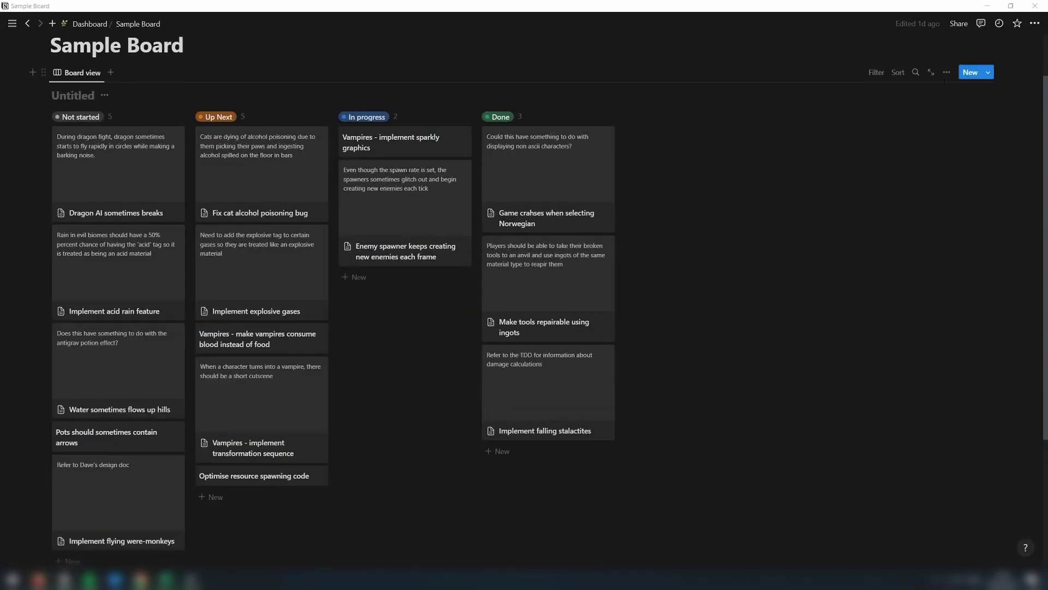
- Add a new Select property named Type to the board
click(946, 73)
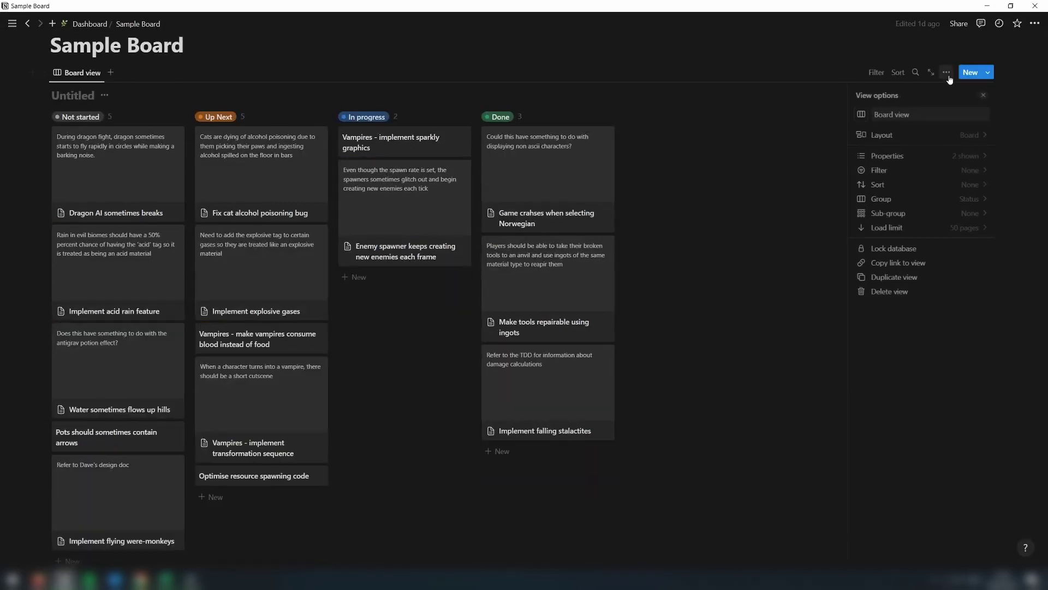
click(950, 157)
click(924, 229)
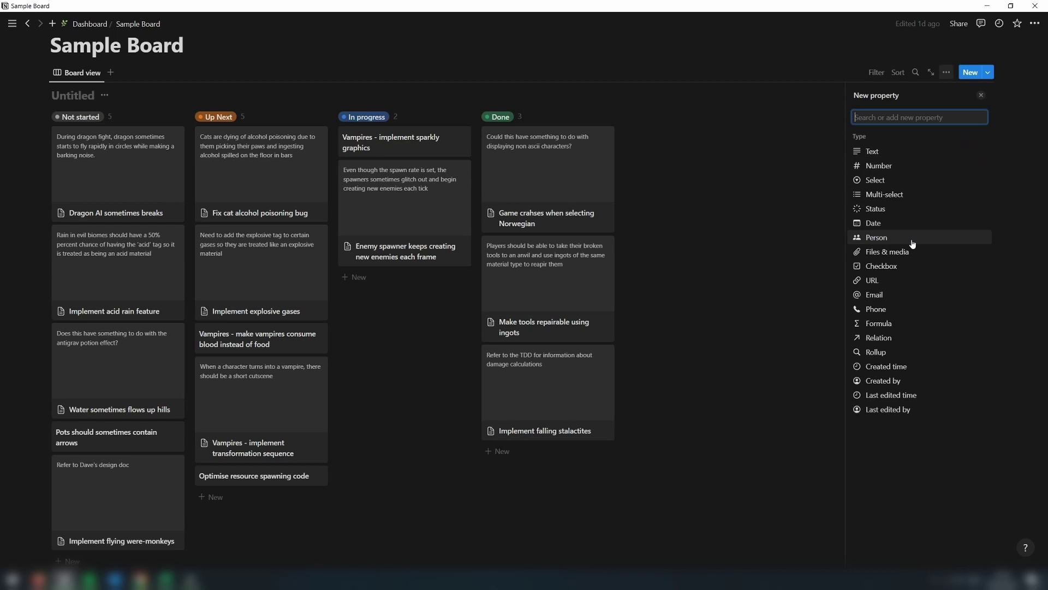
click(891, 184)
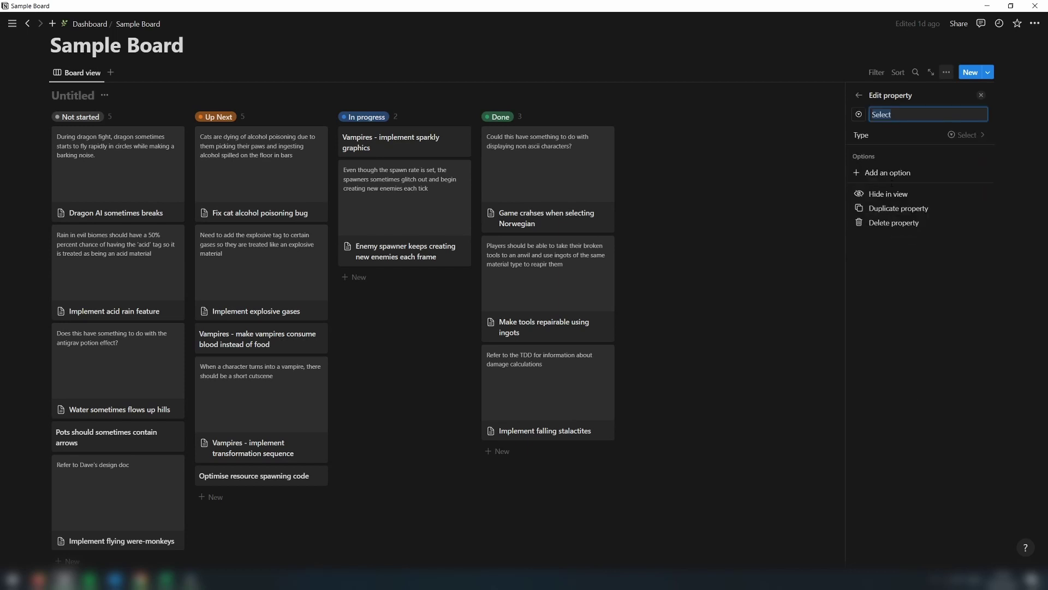
text(Typ)
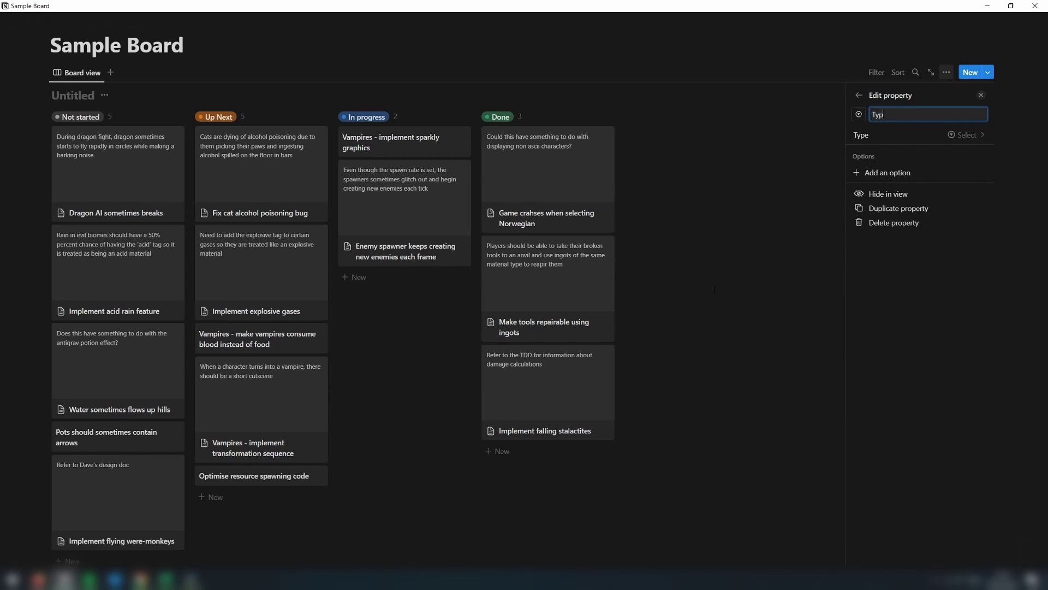
text(e)
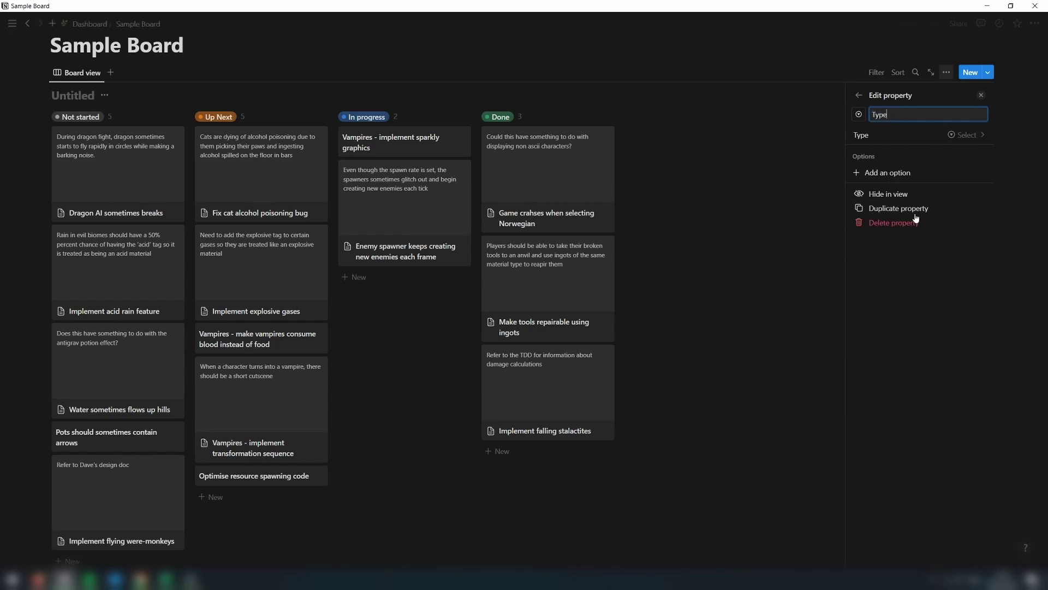
- Give the Type property the options Feature, Bug, Optimisation and Refactor
click(921, 171)
text(Feature)
key(Return)
text(Bug)
key(Return)
text(Optimisation)
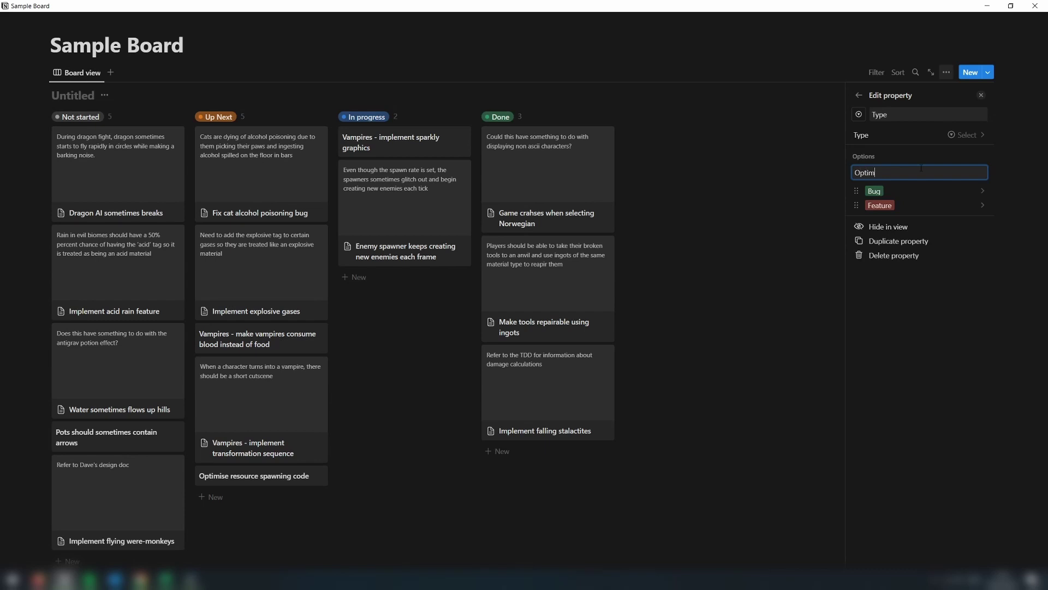
key(Return)
text(Refax)
key(BackSpace)
text(ctor)
key(Return)
- Colour the Feature option green, Bug red, and recolour Refactor
click(983, 216)
click(911, 377)
click(982, 200)
click(908, 406)
click(983, 187)
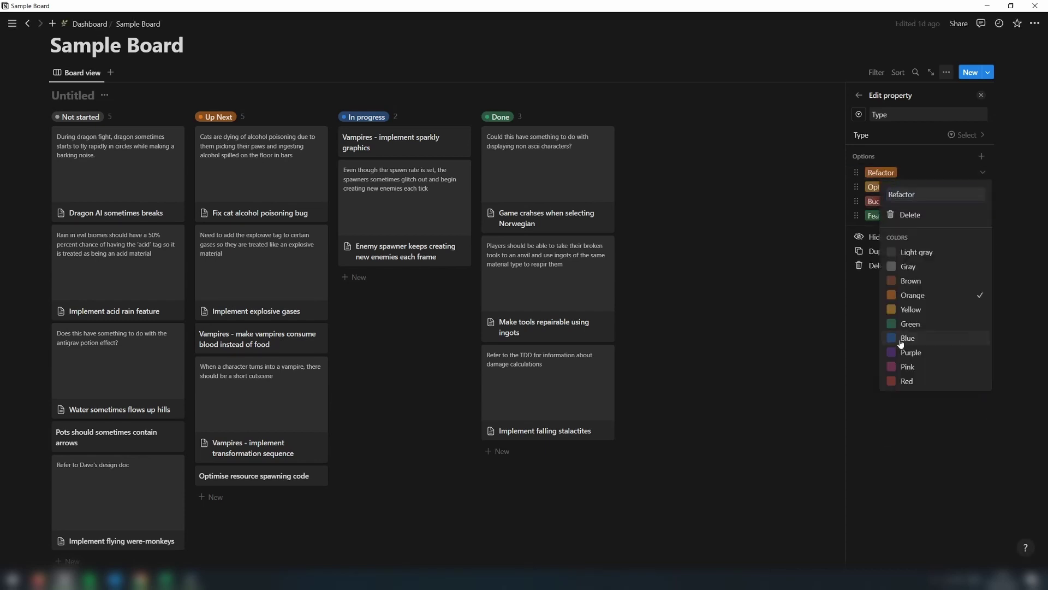
click(923, 337)
key(Escape)
- Make the Type property visible on the board's cards
click(946, 72)
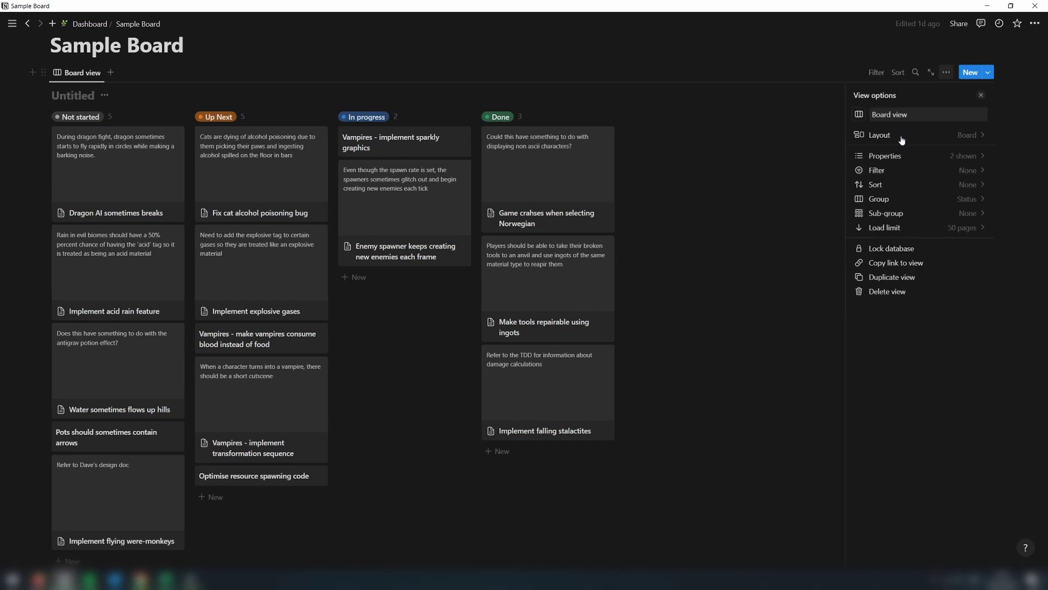
click(926, 158)
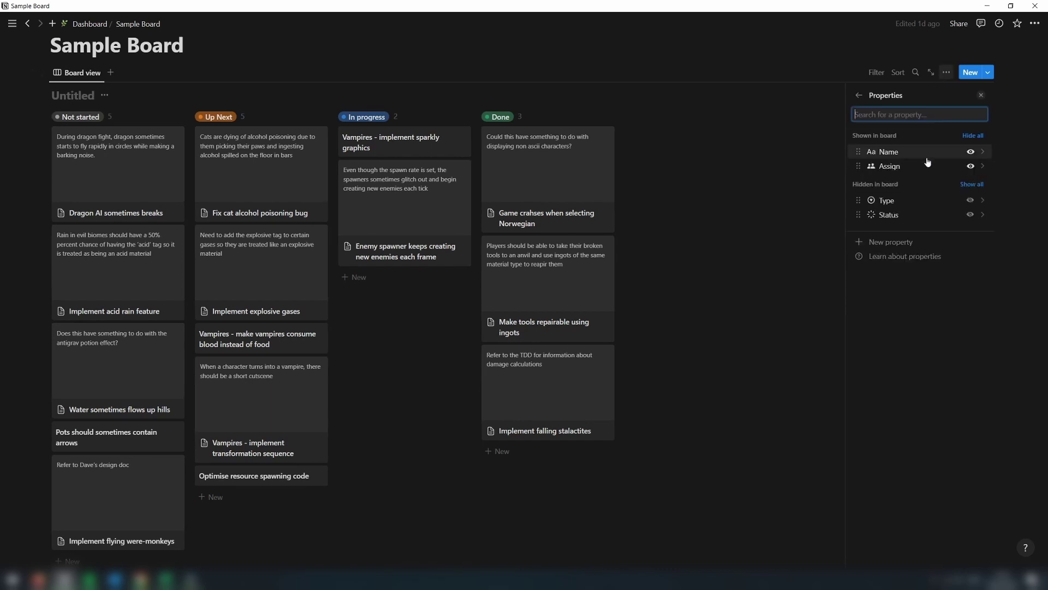
click(970, 200)
key(Escape)
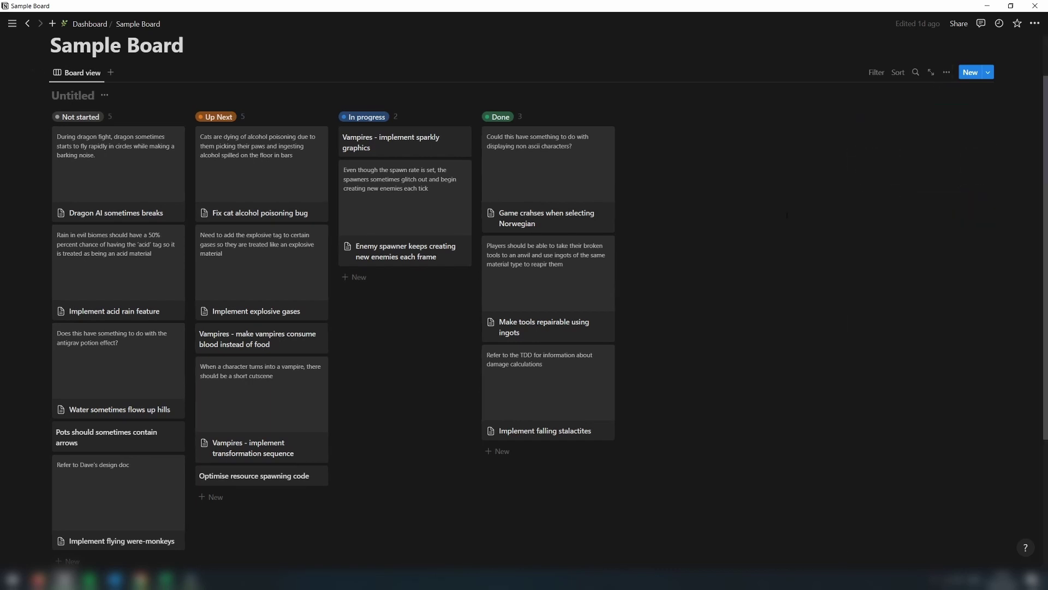
- Add a Not started card 'Implement demon king boss fight' tagged Feature
scroll(122, 458, down, 2)
click(124, 457)
text(Implement demon king boss fight)
click(81, 501)
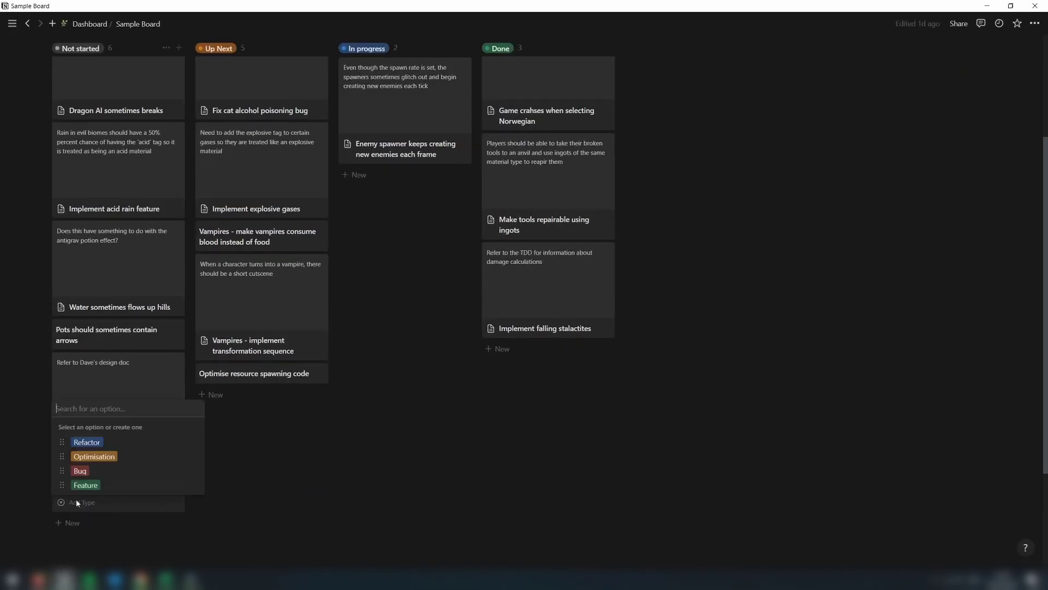
click(77, 471)
- Sort the board's cards by Type in reversed order
scroll(595, 262, up, 2)
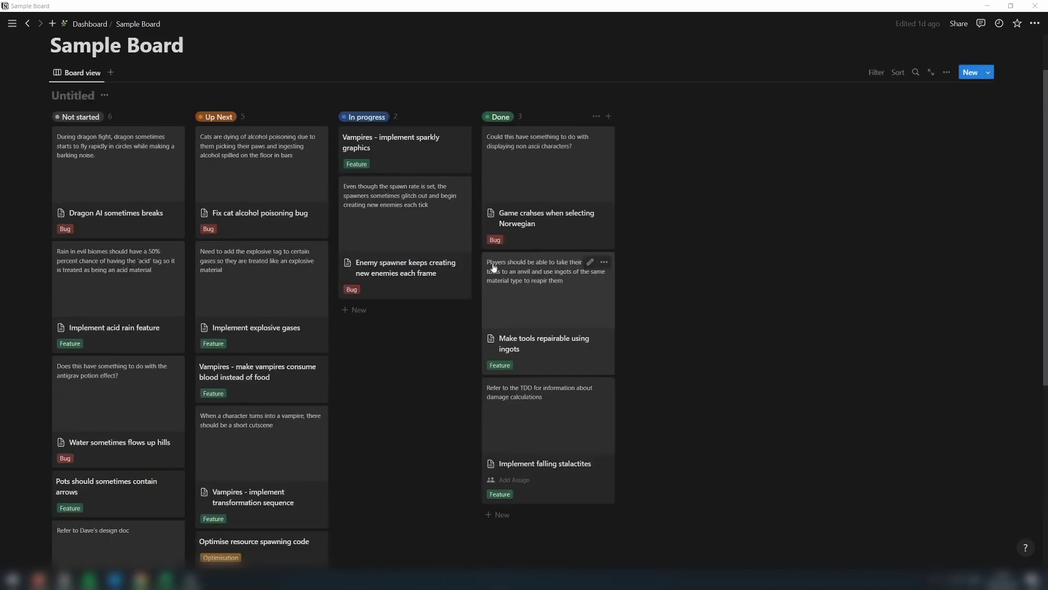
click(898, 72)
click(856, 159)
click(94, 136)
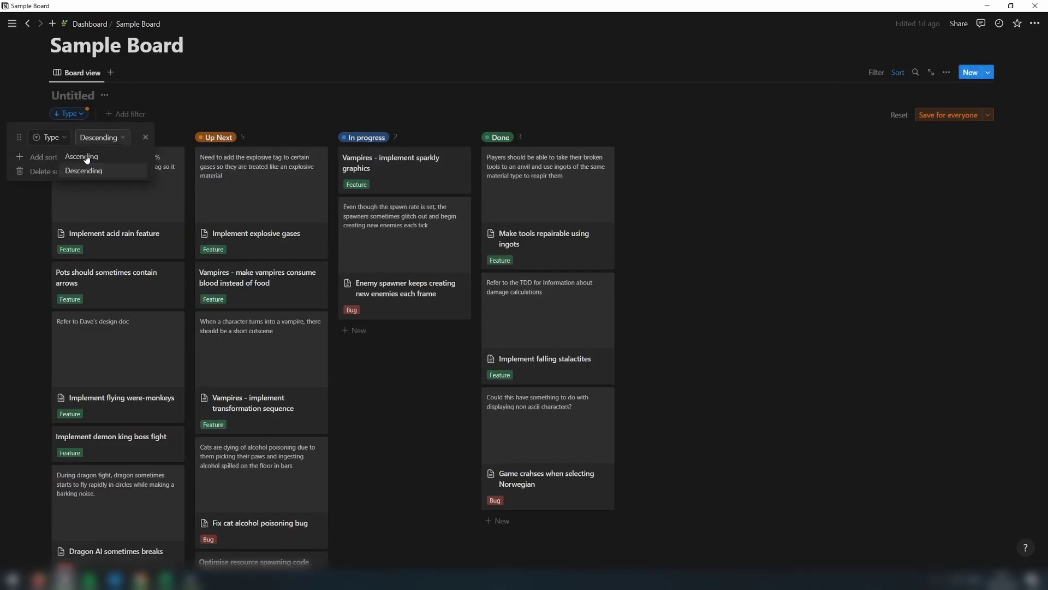
click(82, 159)
- Filter the board to Feature cards only, then clear the sort and filter
click(876, 72)
click(855, 159)
click(68, 206)
key(Escape)
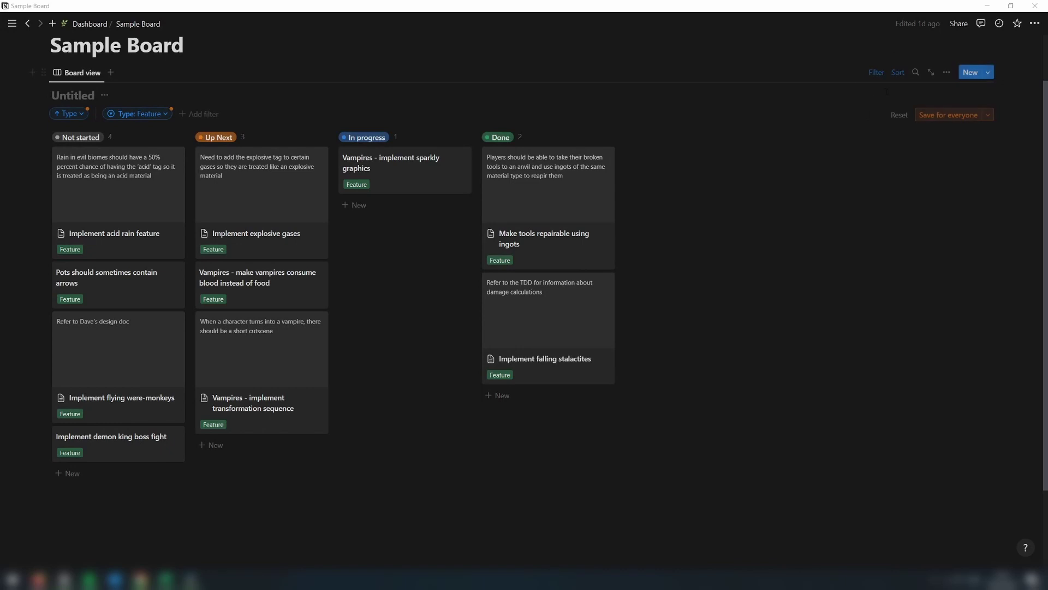
click(899, 115)
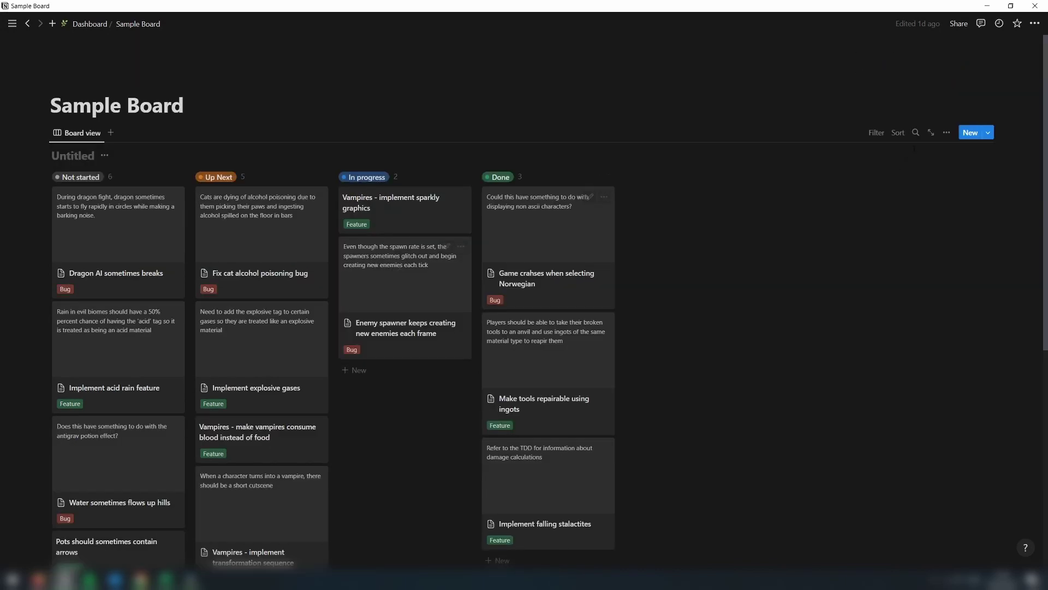
- Add a new board view and switch between the Features, Optimisations and Bugs views
click(111, 133)
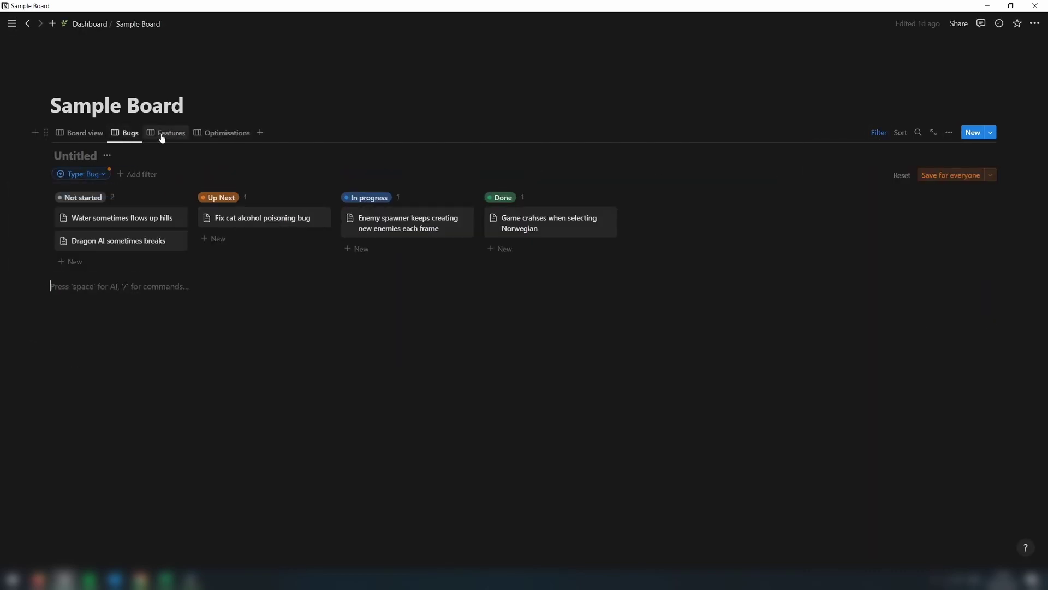
click(162, 137)
click(227, 136)
click(167, 133)
click(128, 134)
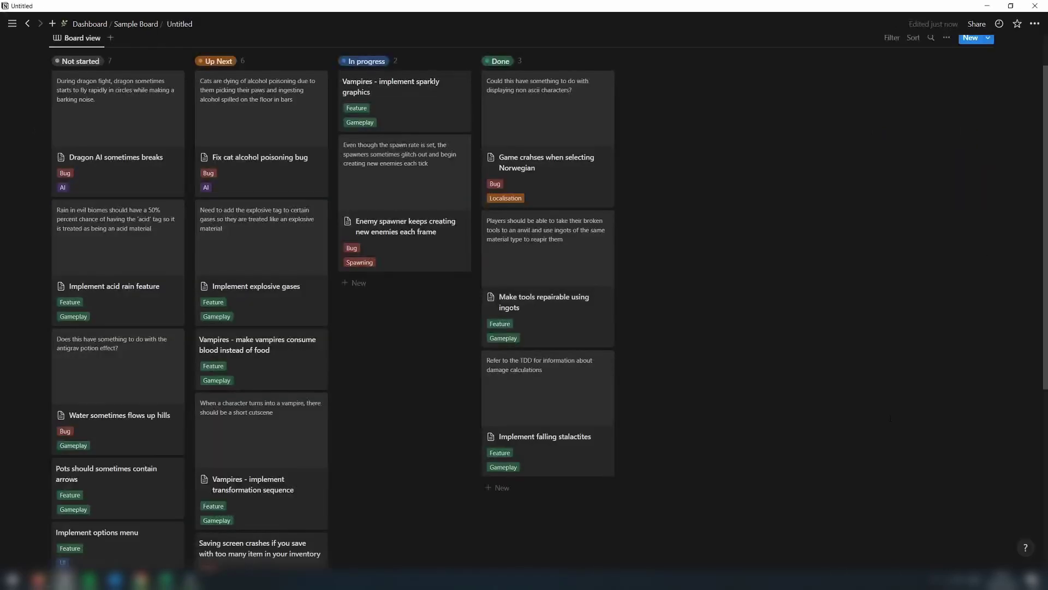
- Filter the board to Domain Gameplay and Type Bug cards
scroll(525, 305, down, 3)
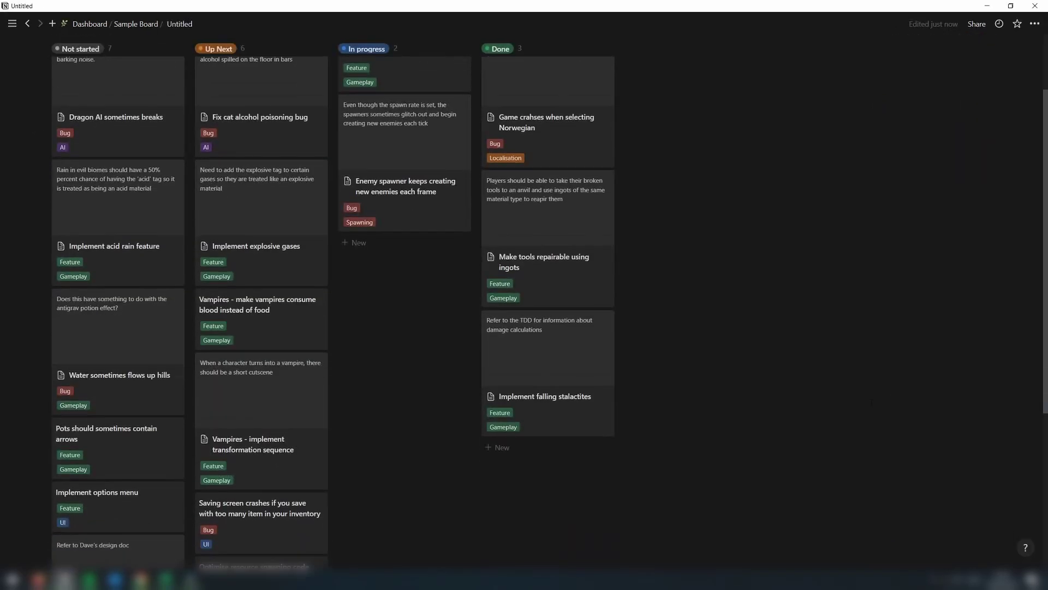
scroll(887, 90, down, 3)
scroll(887, 90, up, 8)
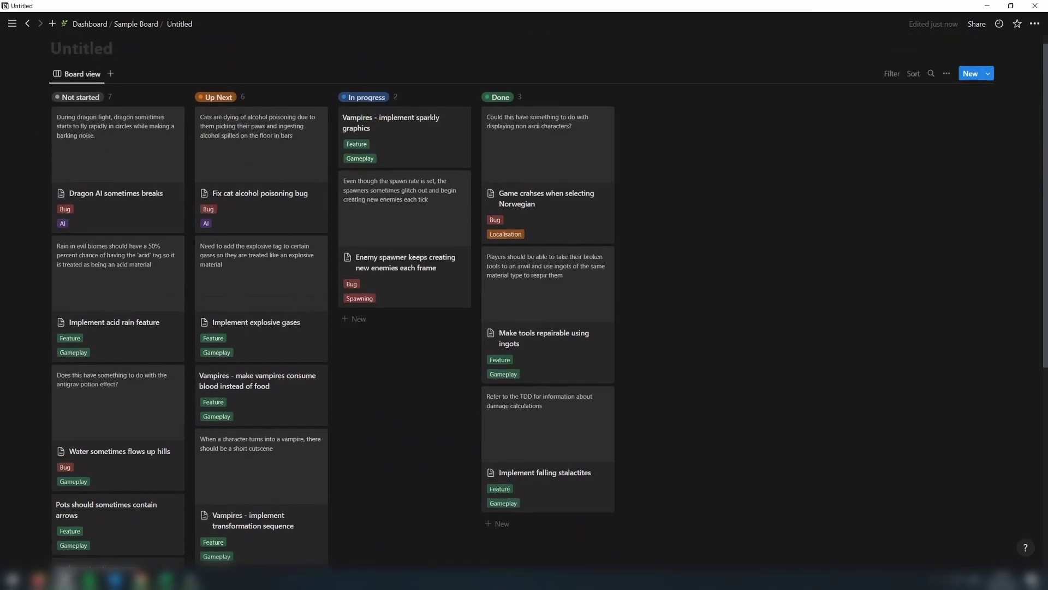
click(890, 89)
click(851, 146)
click(49, 203)
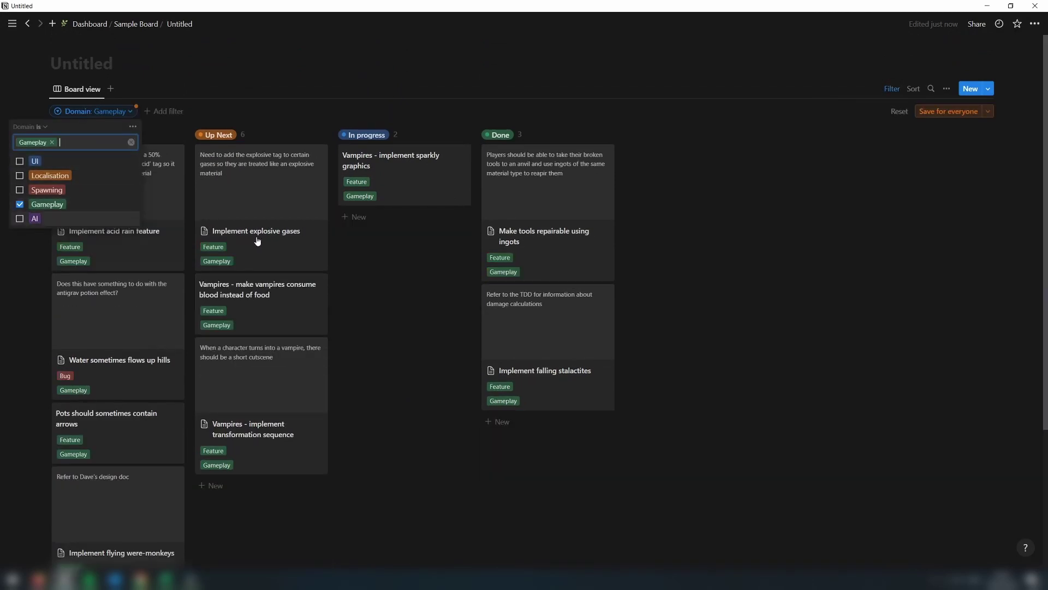
click(164, 111)
click(120, 196)
click(138, 187)
key(Escape)
- Switch the Type filter to Feature and cycle the Domain filter through Spawning and UI
click(175, 110)
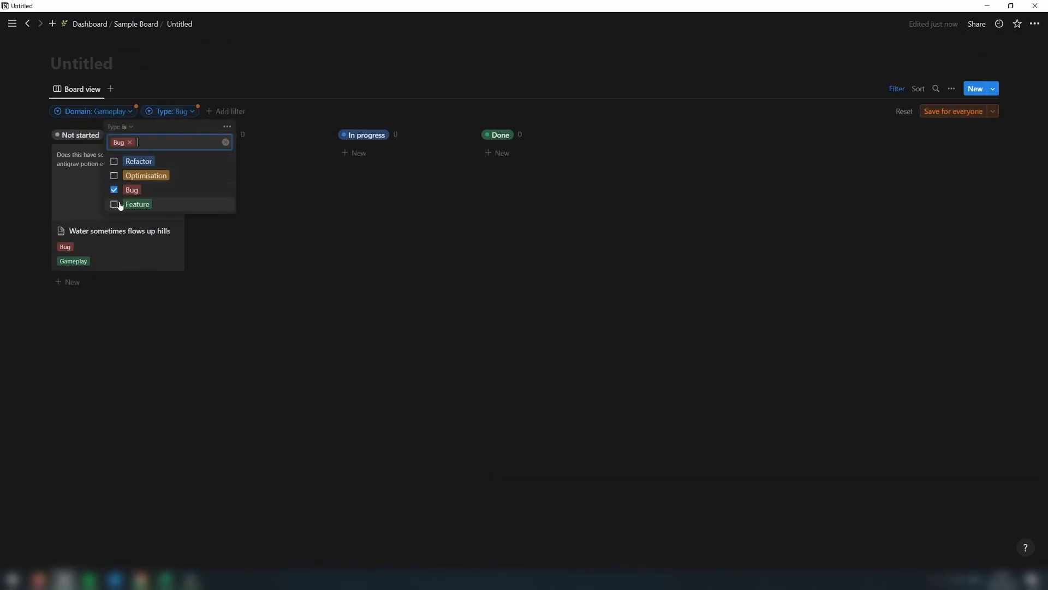
click(139, 204)
click(138, 187)
key(Escape)
click(93, 111)
click(37, 204)
click(37, 189)
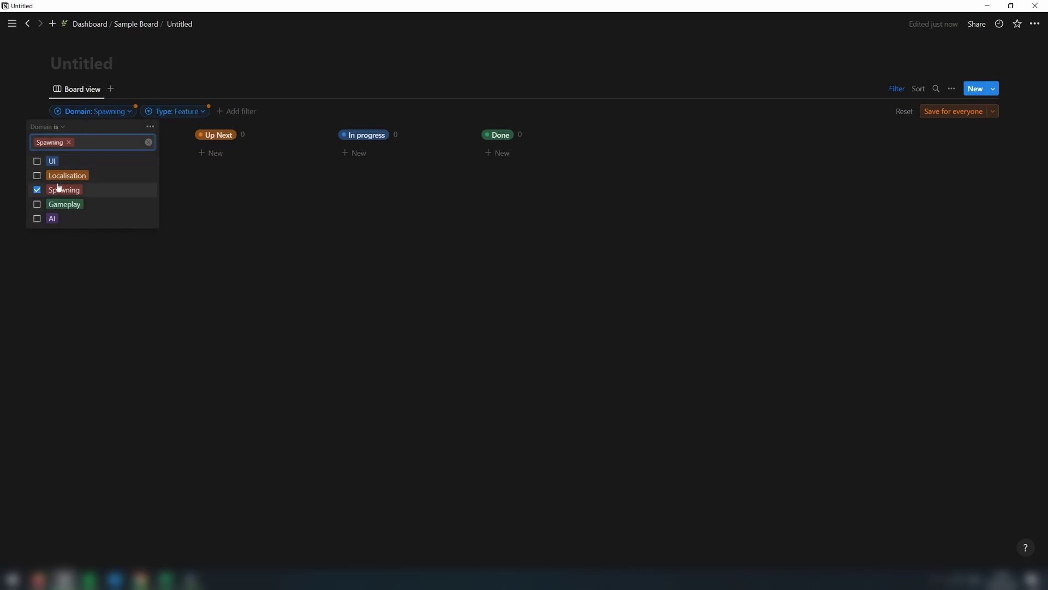
click(37, 189)
click(37, 161)
key(Escape)
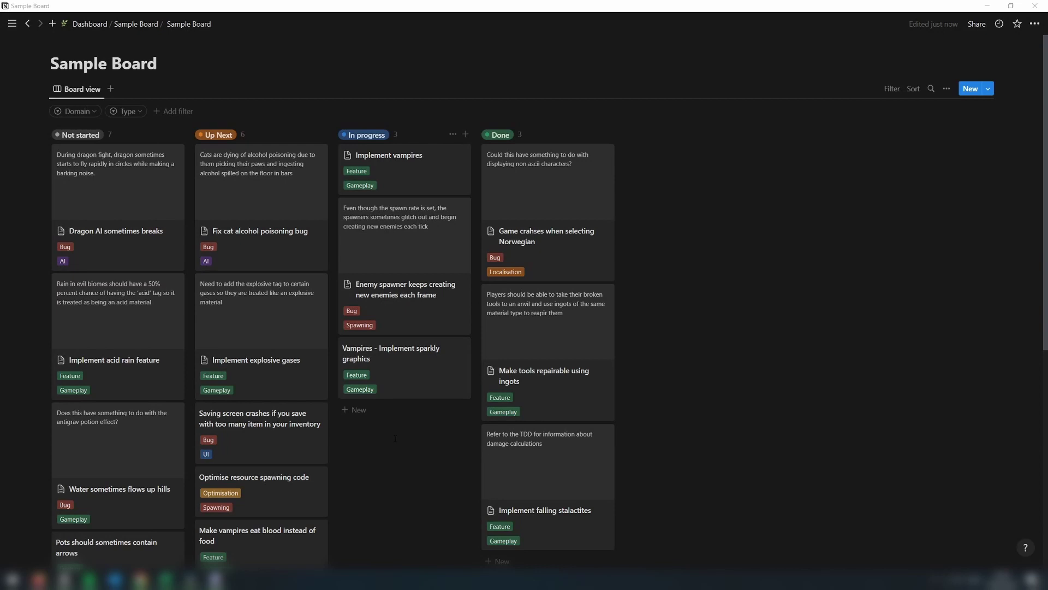
- Open the Implement vampires card as a full page, then go back to the board
click(393, 163)
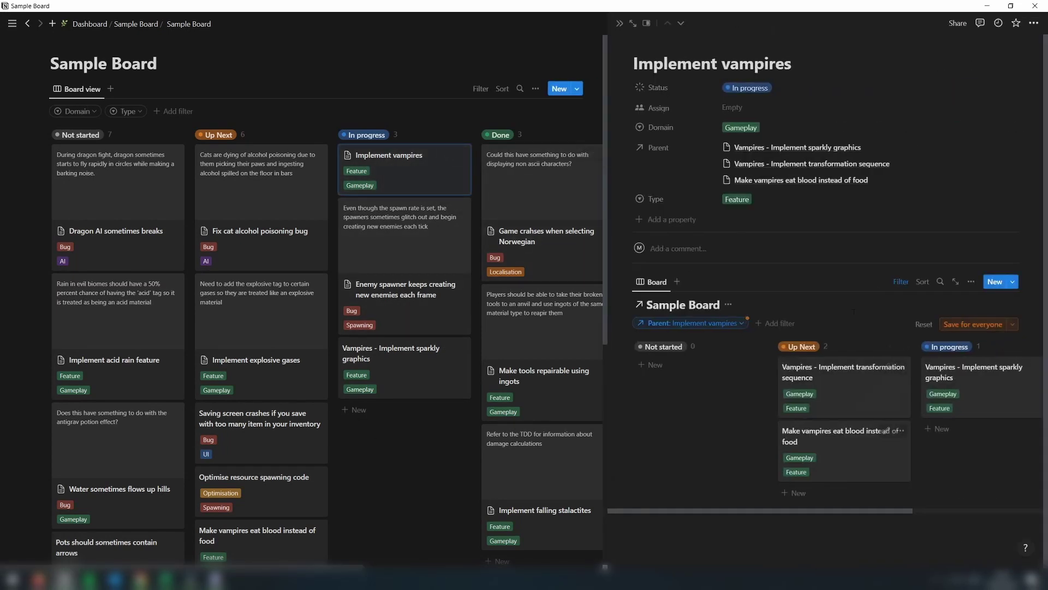
click(646, 23)
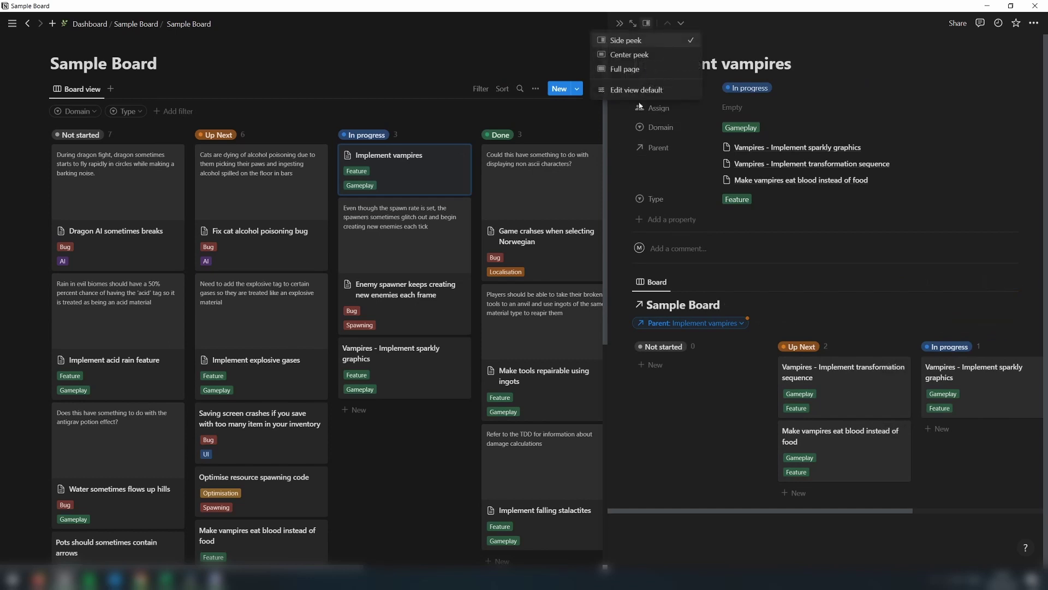
click(643, 70)
scroll(117, 416, down, 3)
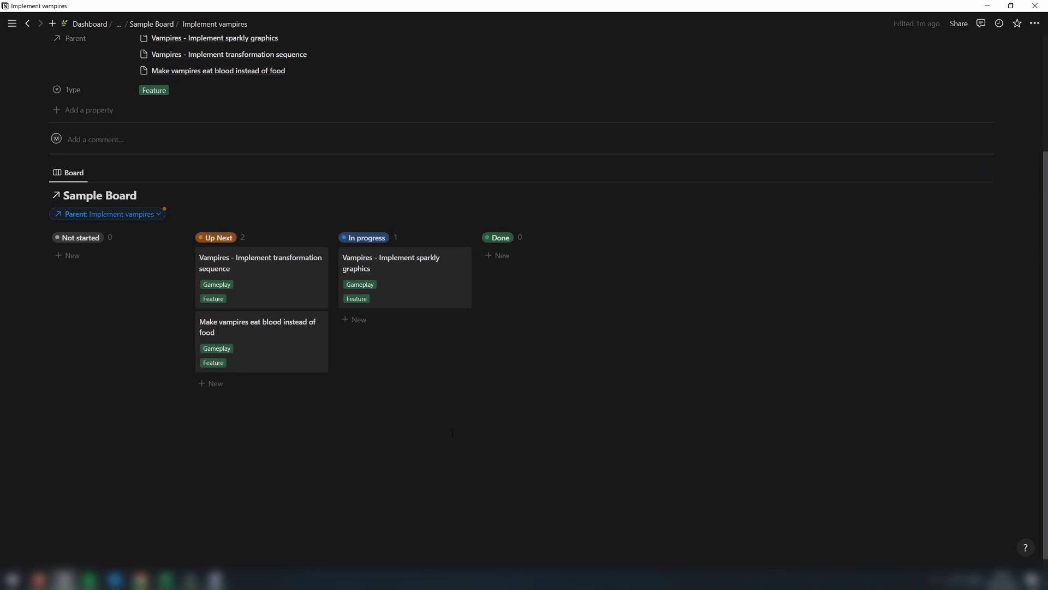
key(ctrl+bracketleft)
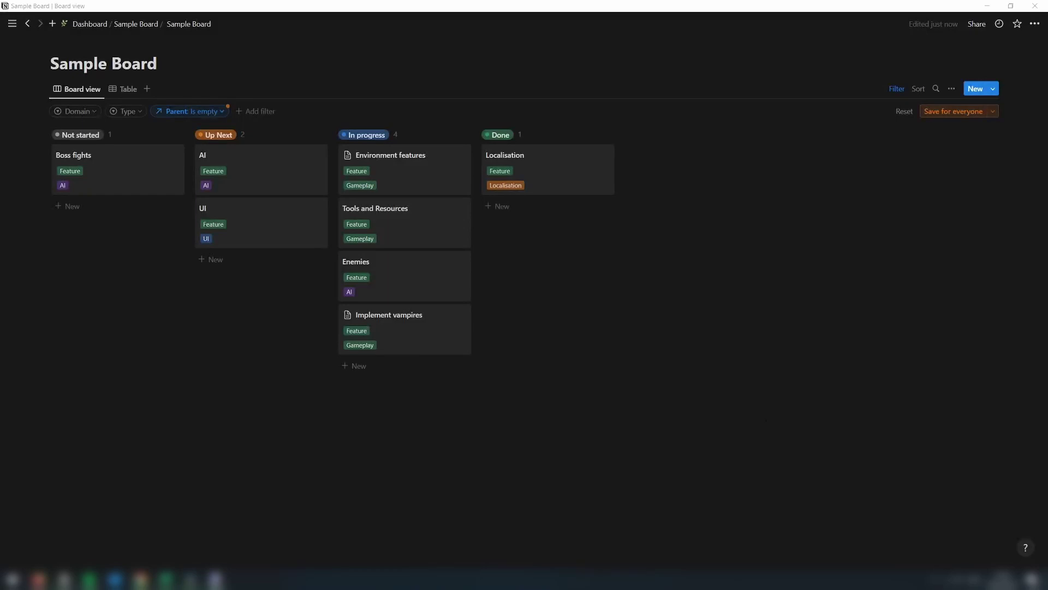
- Open the Environment features page, look through it, and return to the Sample Board
click(406, 180)
scroll(407, 180, down, 5)
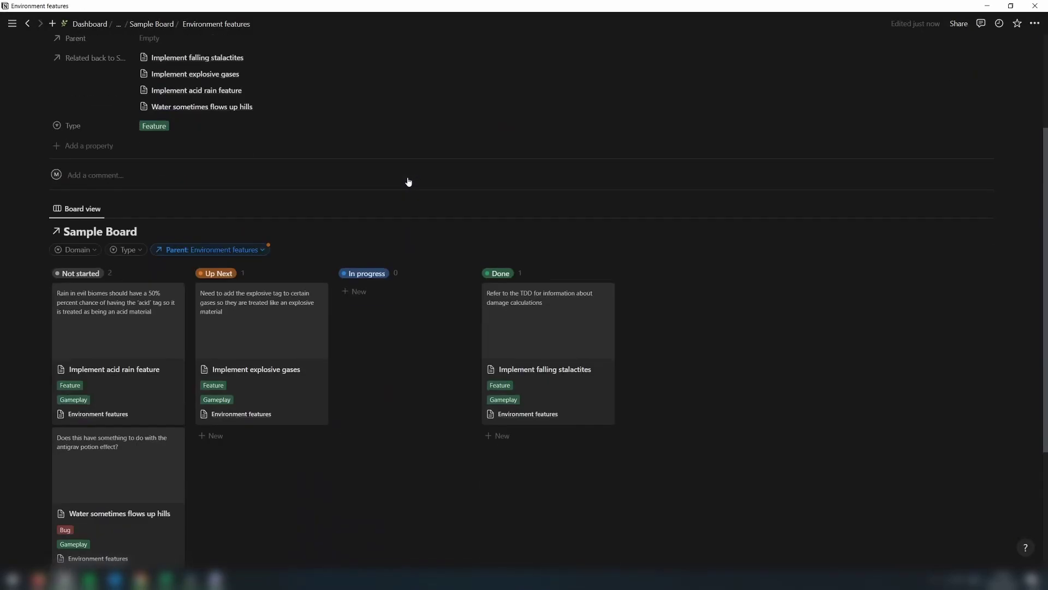
scroll(566, 419, up, 3)
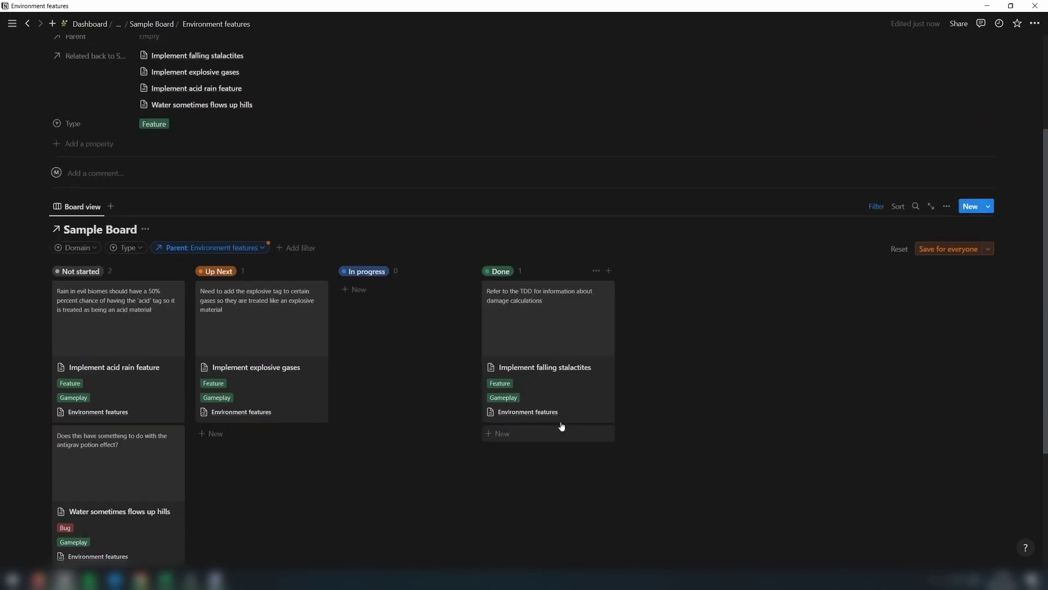
scroll(535, 442, down, 2)
key(alt+Left)
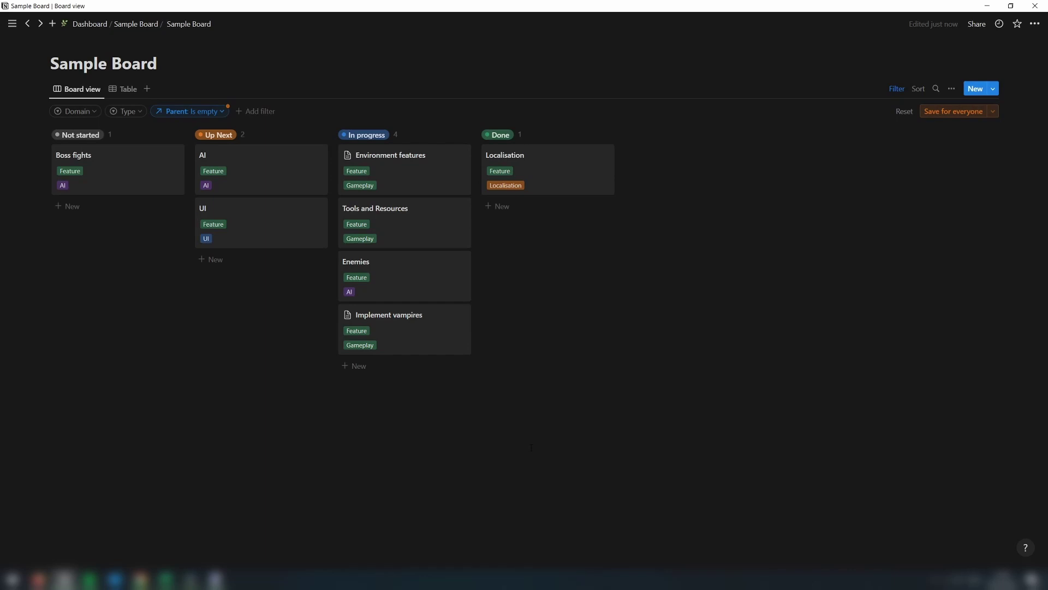
key(alt+Left)
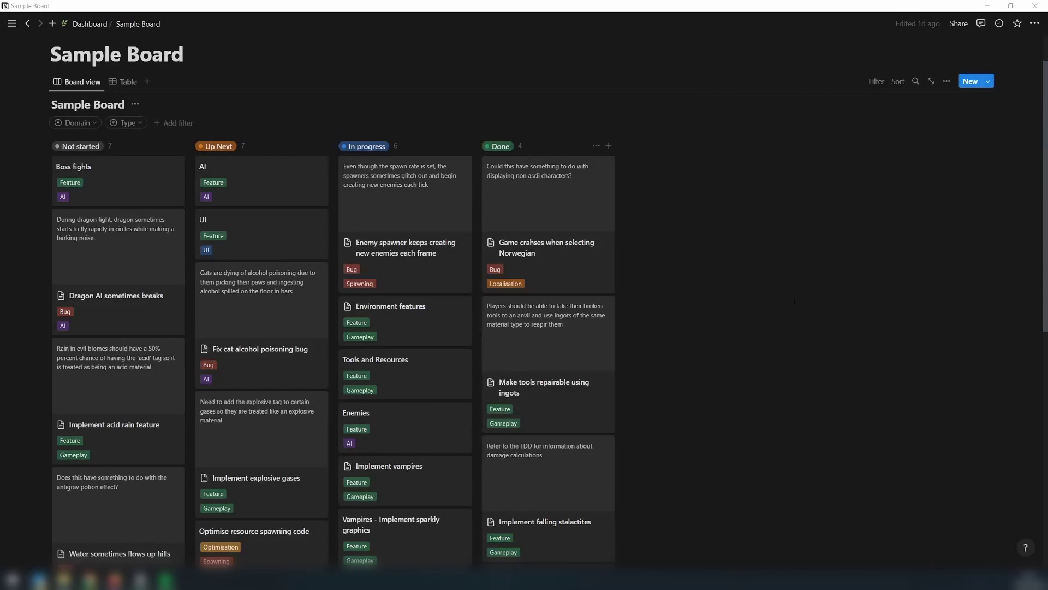
- Add a two-way Sample Board self-relation: Parent, with reverse relation Child
click(946, 82)
click(943, 165)
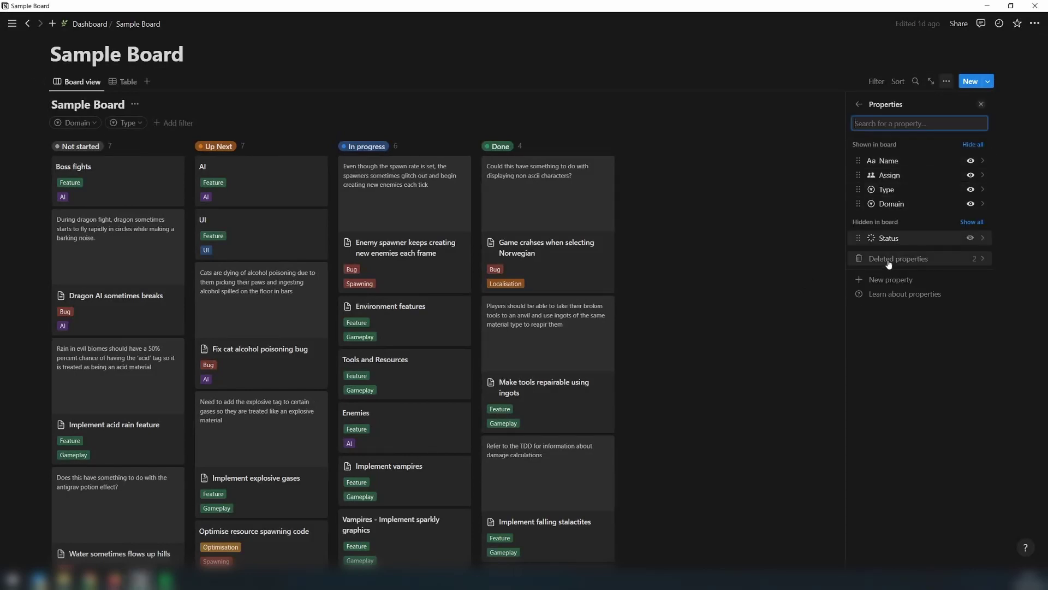
click(886, 279)
click(880, 347)
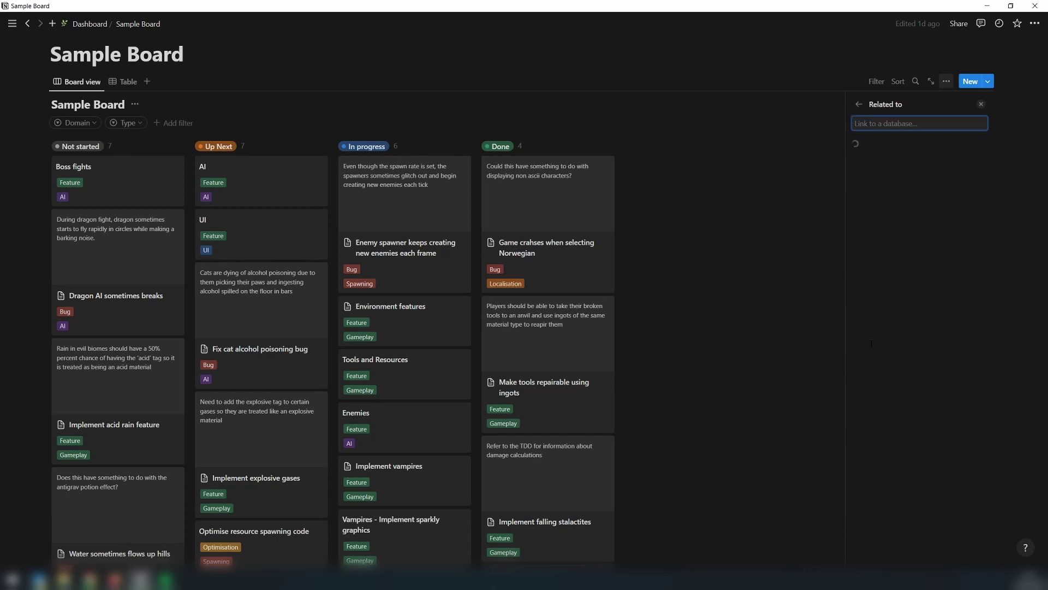
click(891, 149)
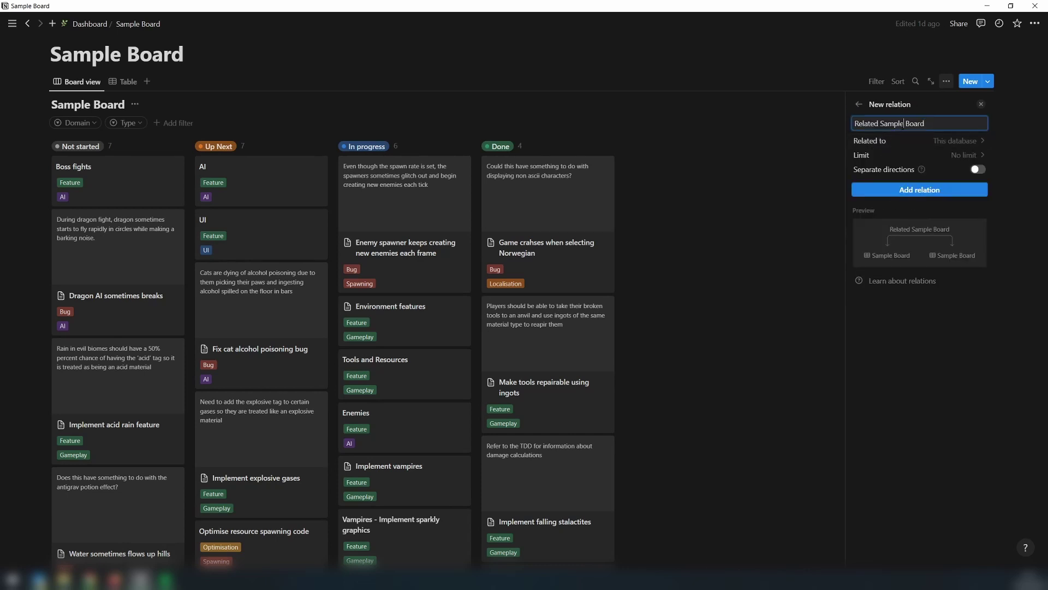
key(ctrl+a)
text(Parem)
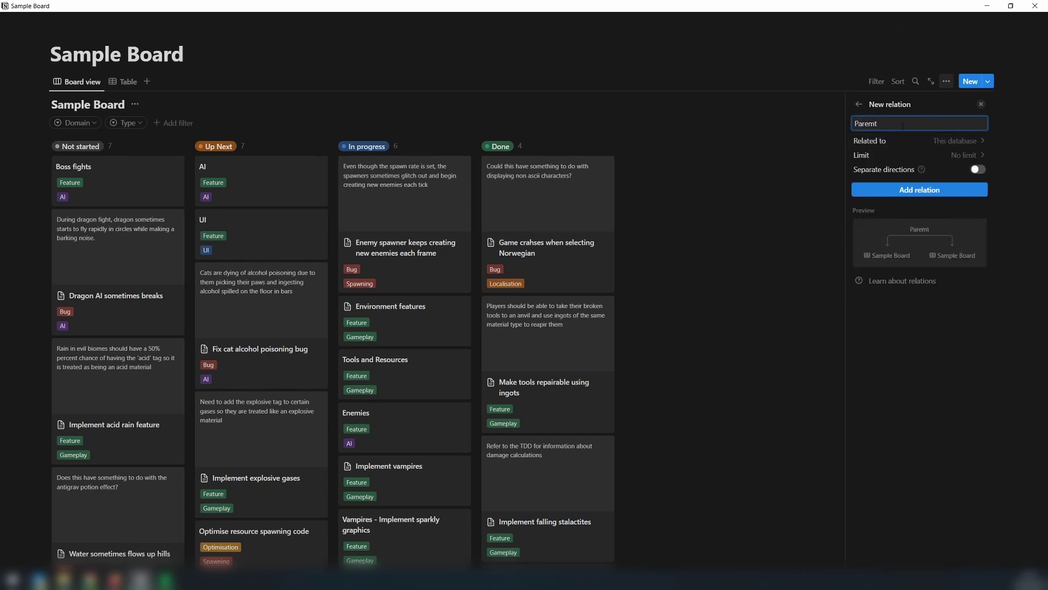
click(974, 171)
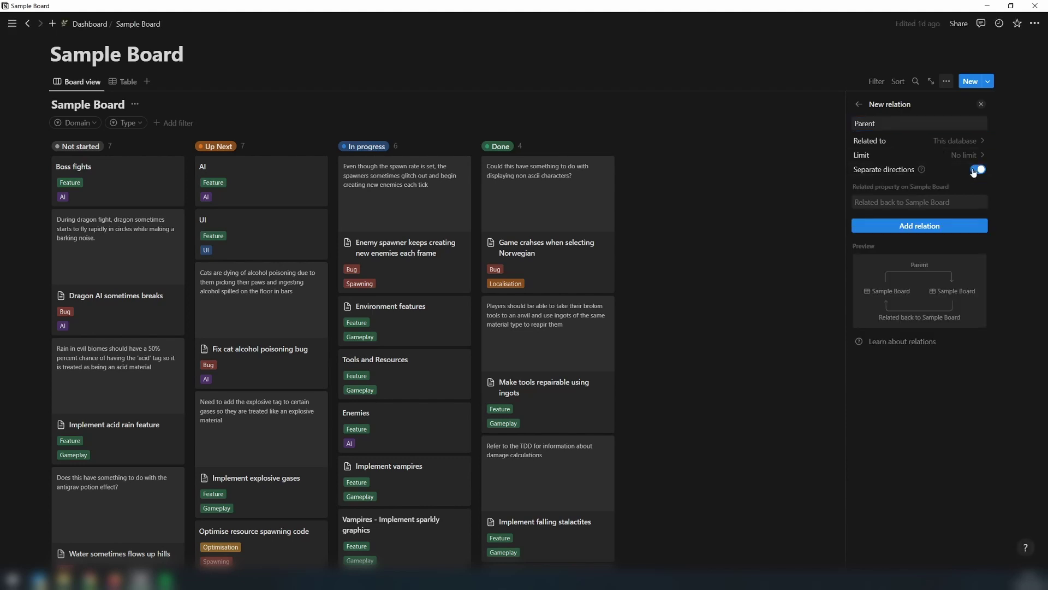
click(929, 206)
text(Ch)
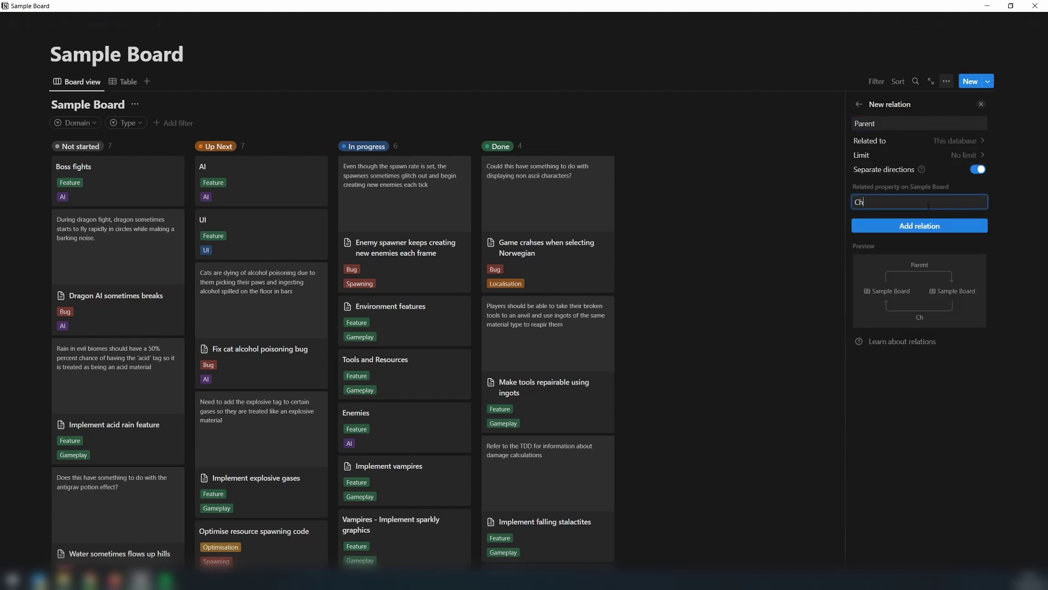
text(ild)
click(919, 225)
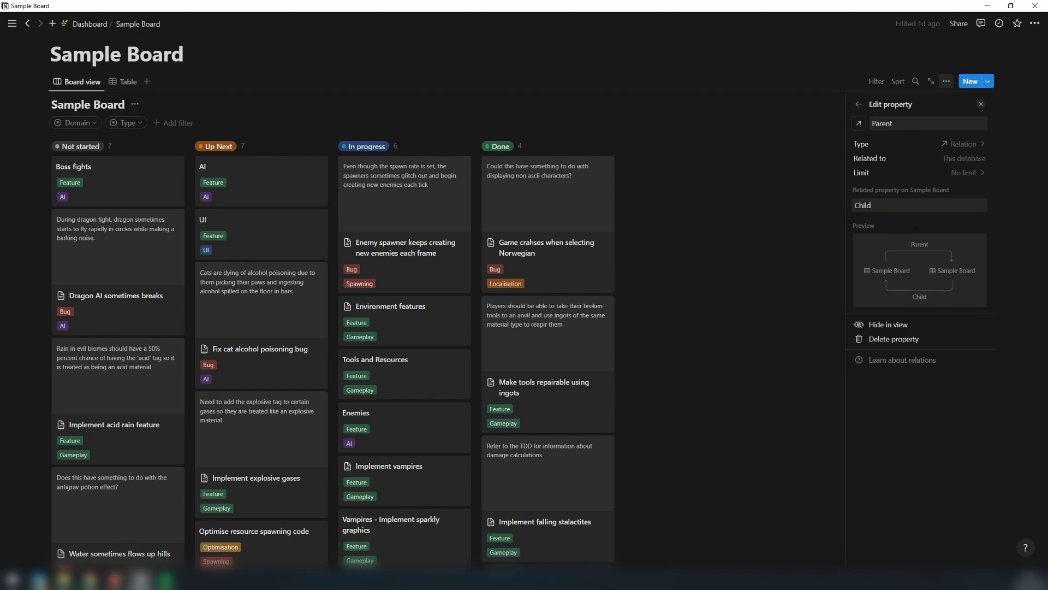
- Show the Child and Parent properties on the board cards
click(947, 81)
click(974, 165)
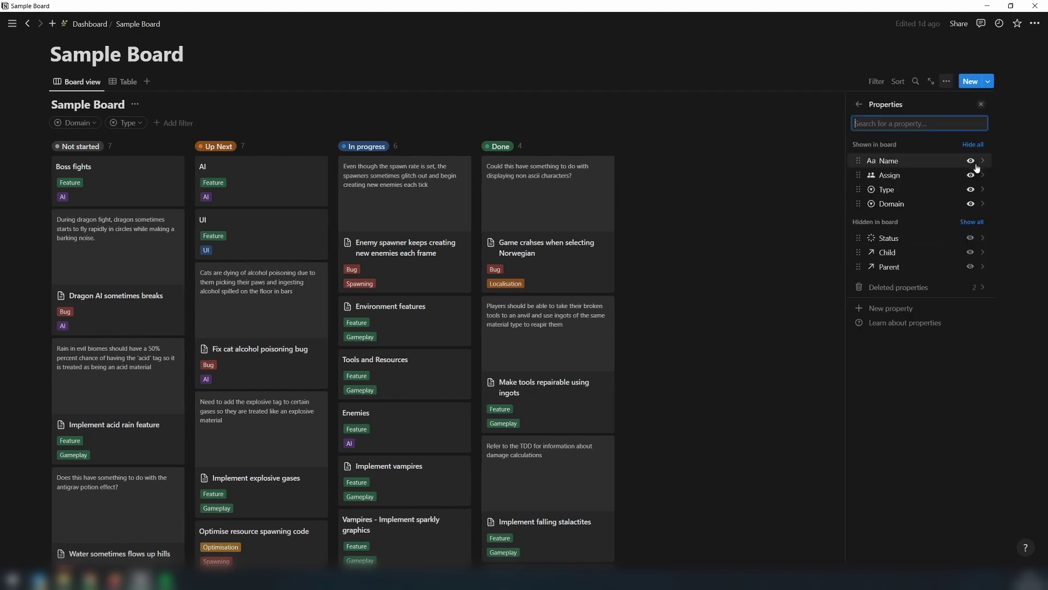
click(970, 251)
click(970, 266)
key(Escape)
- Add 'Implement the options menu' to Not started with parent UI, then open a new blank card
scroll(257, 355, down, 8)
click(68, 389)
text(Implement the options menu)
click(74, 455)
text(ui)
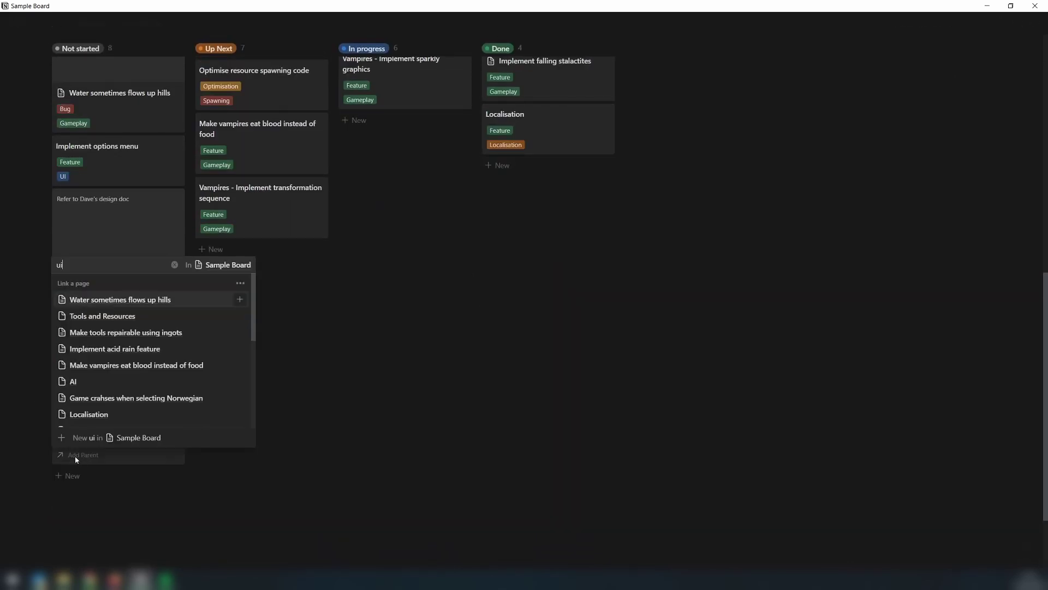
click(83, 424)
click(402, 513)
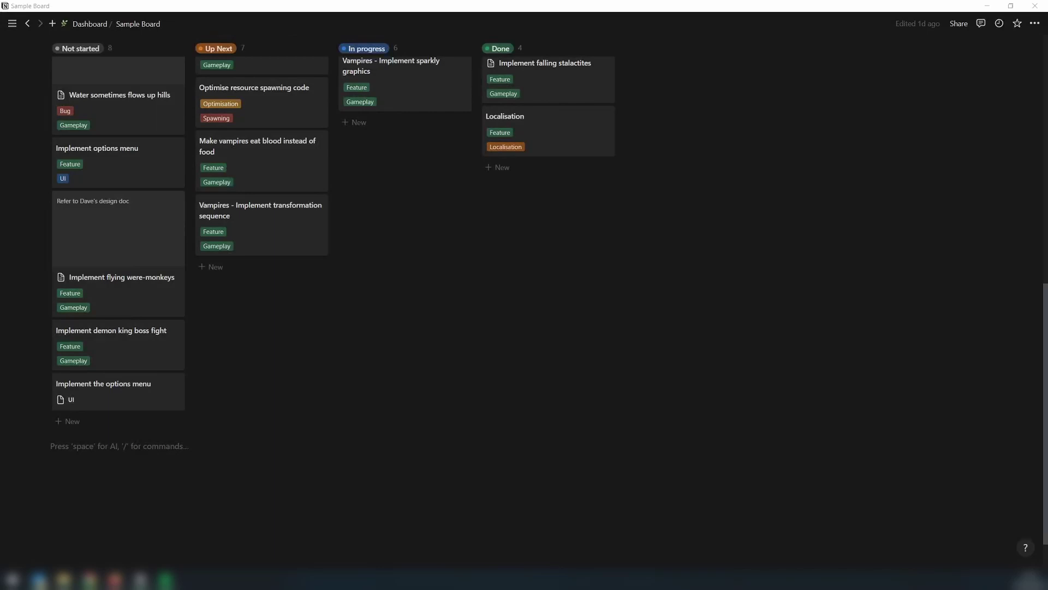
click(72, 421)
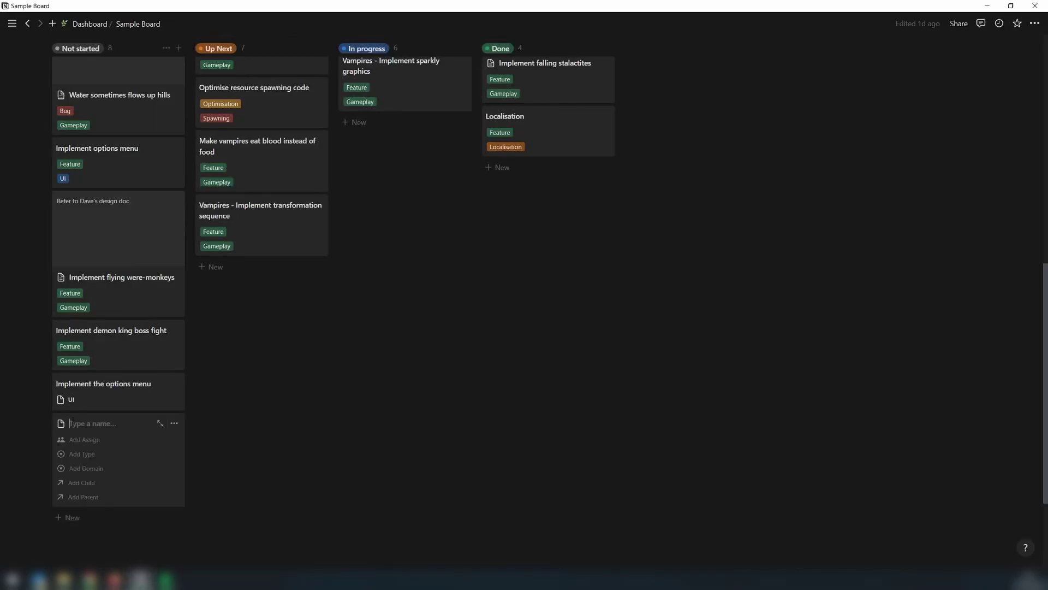
click(114, 430)
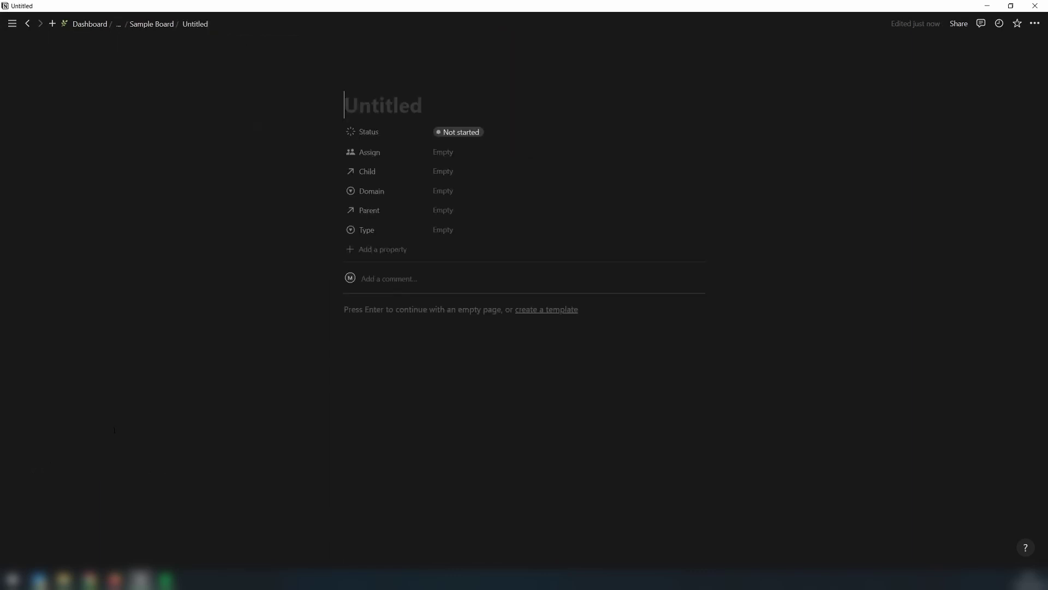
- Create a new page template named 'Template', opened as a full page
click(559, 311)
text(Template)
click(301, 59)
click(273, 105)
click(1035, 23)
key(Escape)
- Embed a linked Sample Board view in the template, filtered to Parent contains Template
click(470, 353)
text(/)
key(Return)
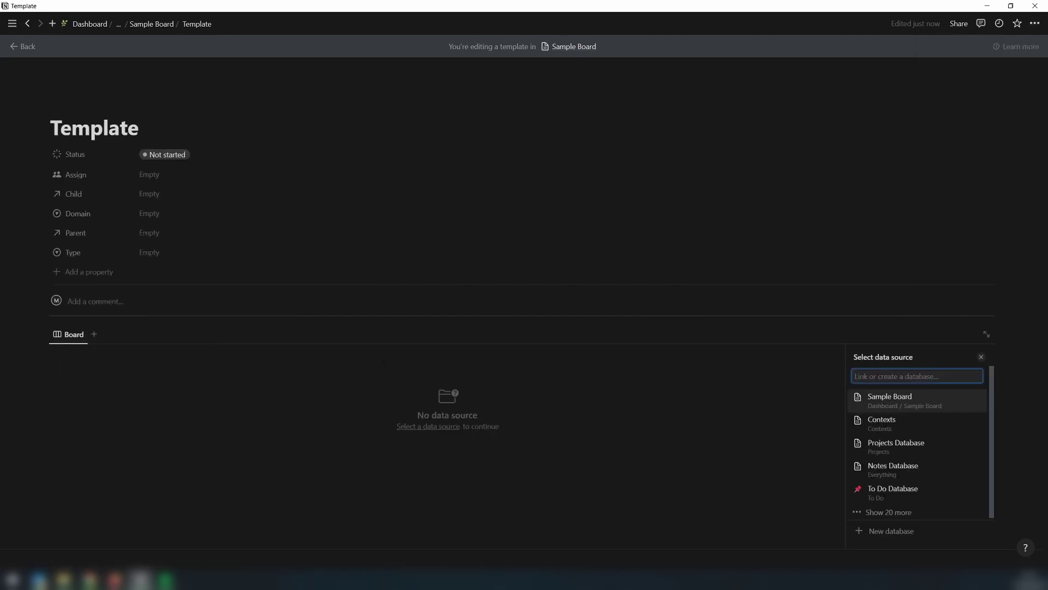
click(909, 399)
click(881, 375)
scroll(723, 433, down, 3)
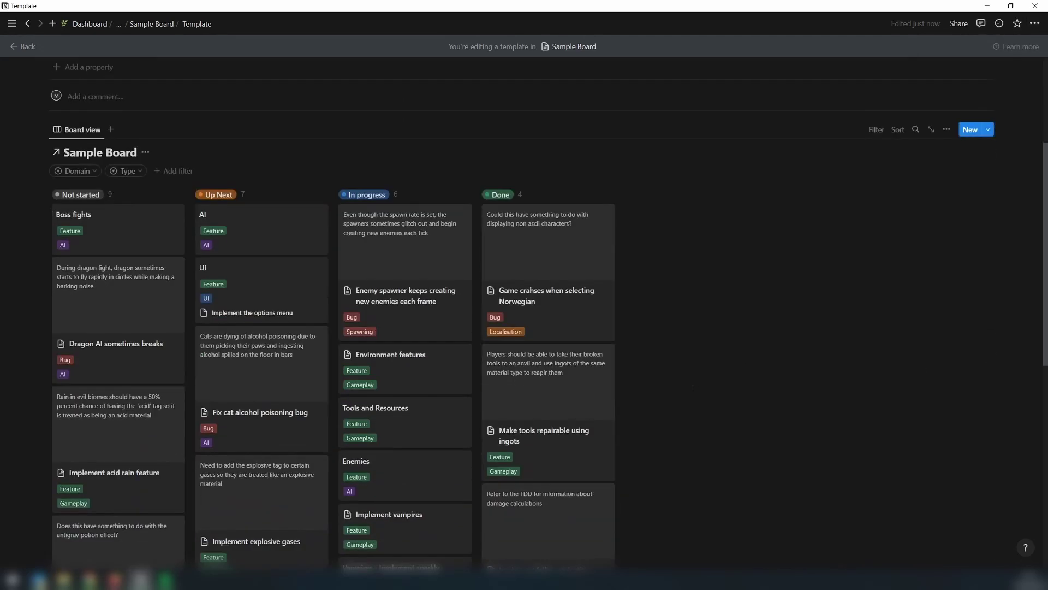
click(184, 172)
click(145, 227)
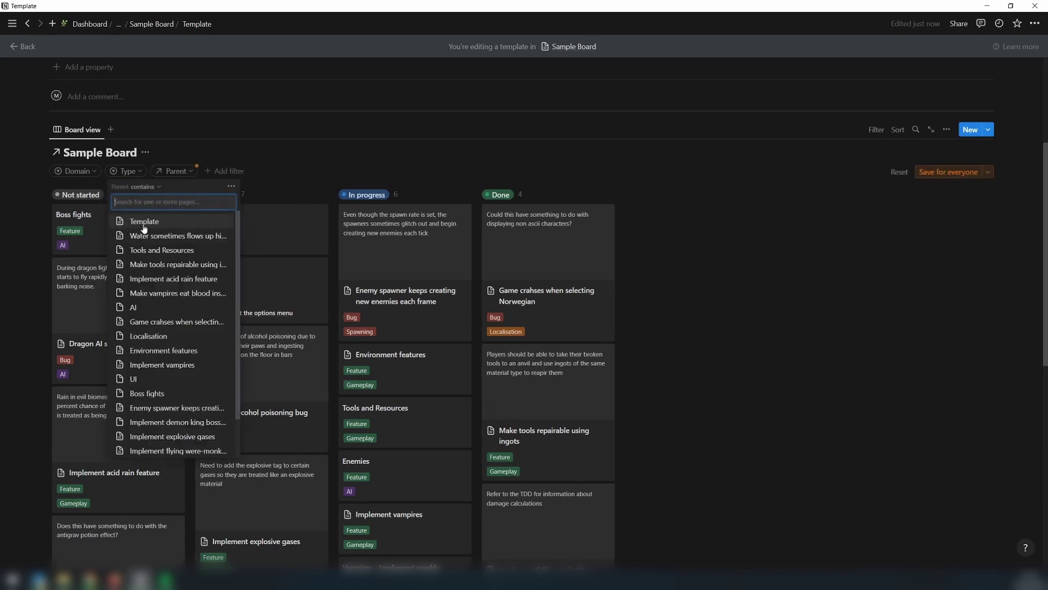
click(145, 227)
key(Escape)
key(Escape)
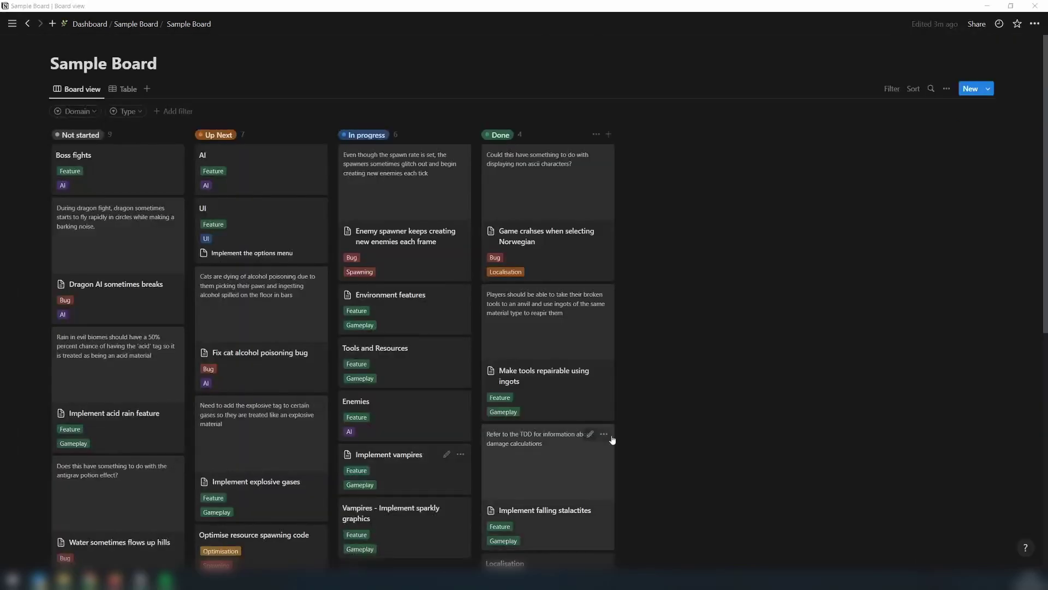
- Filter the main Sample Board to Parent: Is empty, then open the UI card
click(173, 112)
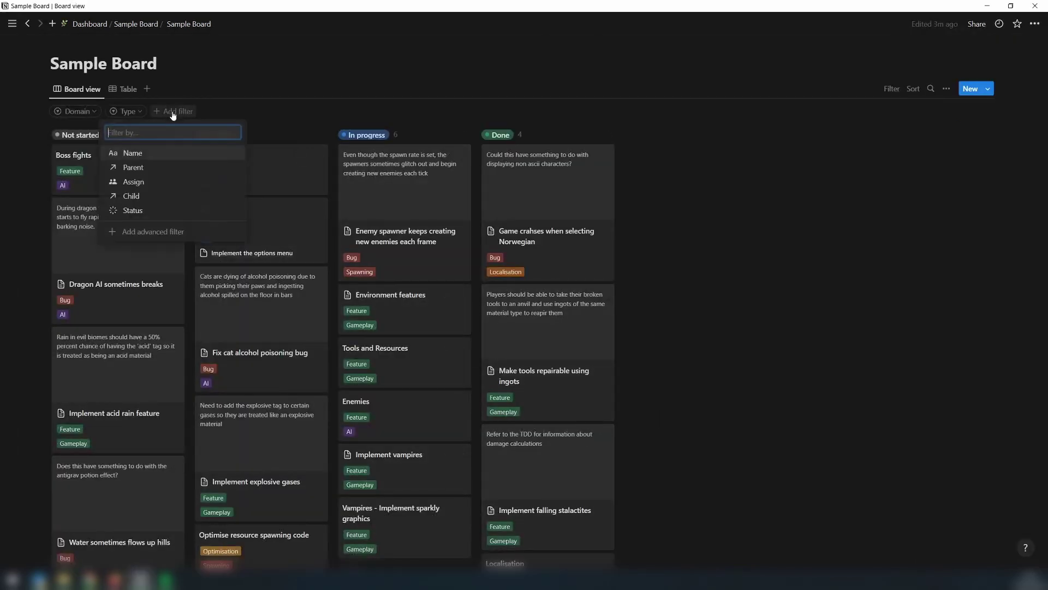
click(129, 171)
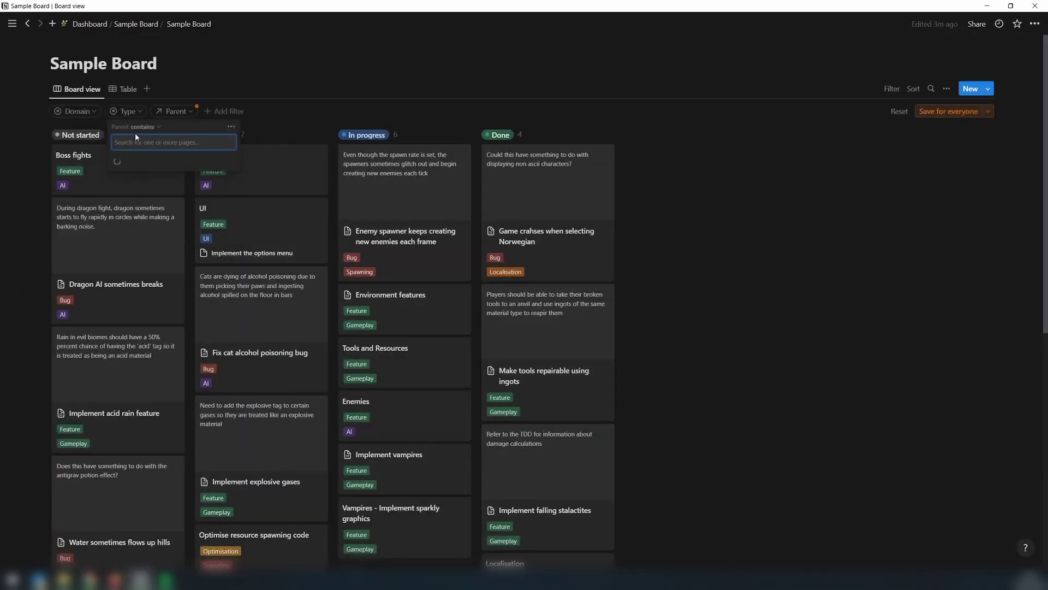
click(140, 127)
click(128, 171)
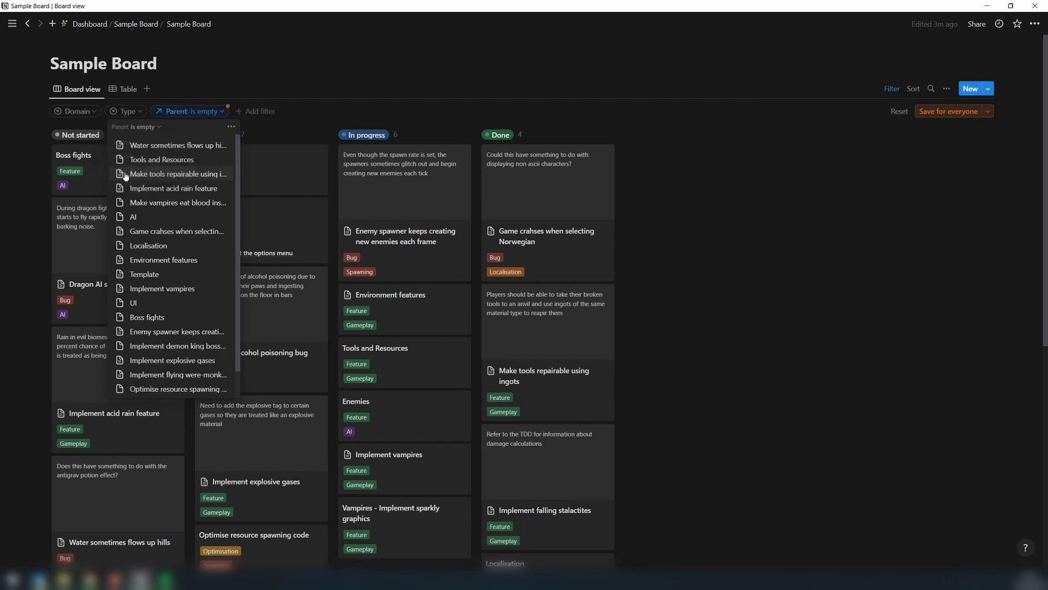
click(700, 272)
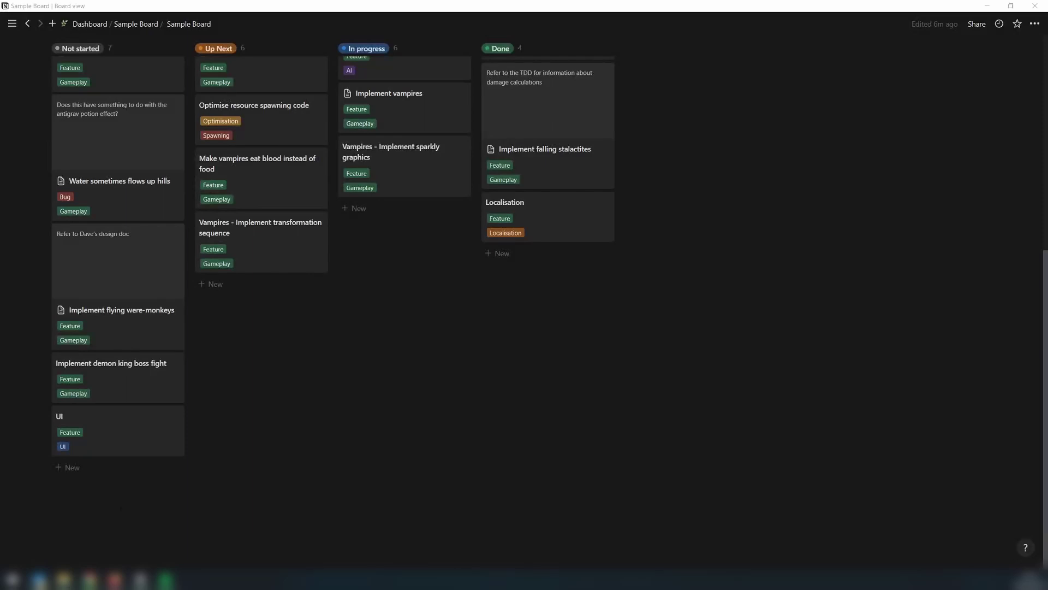
click(139, 438)
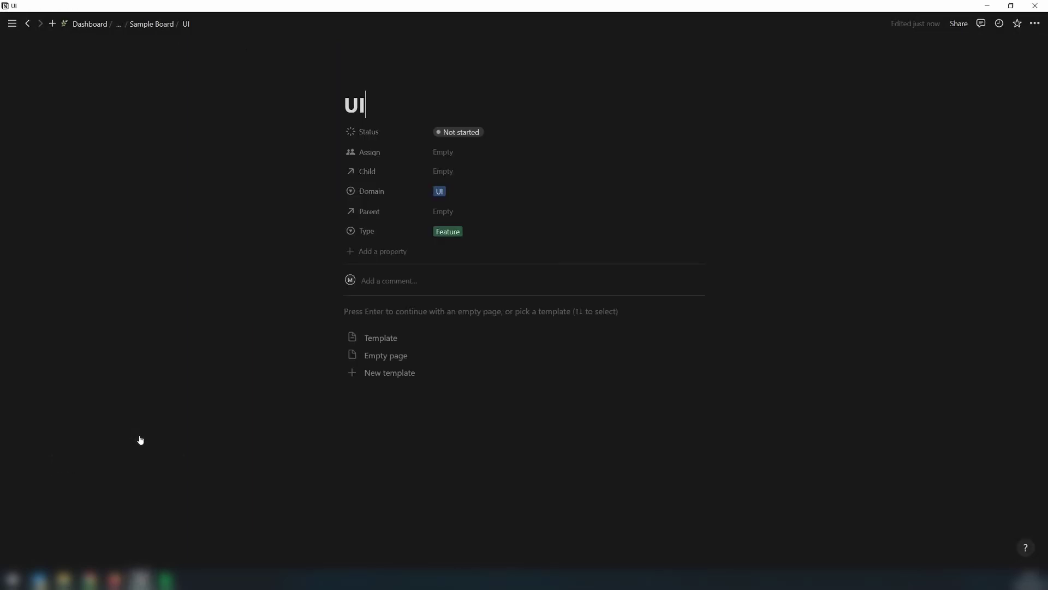
- Apply Template to UI and add sub-tasks: Implement options menu, save menu, accessibility menu, and another
click(399, 340)
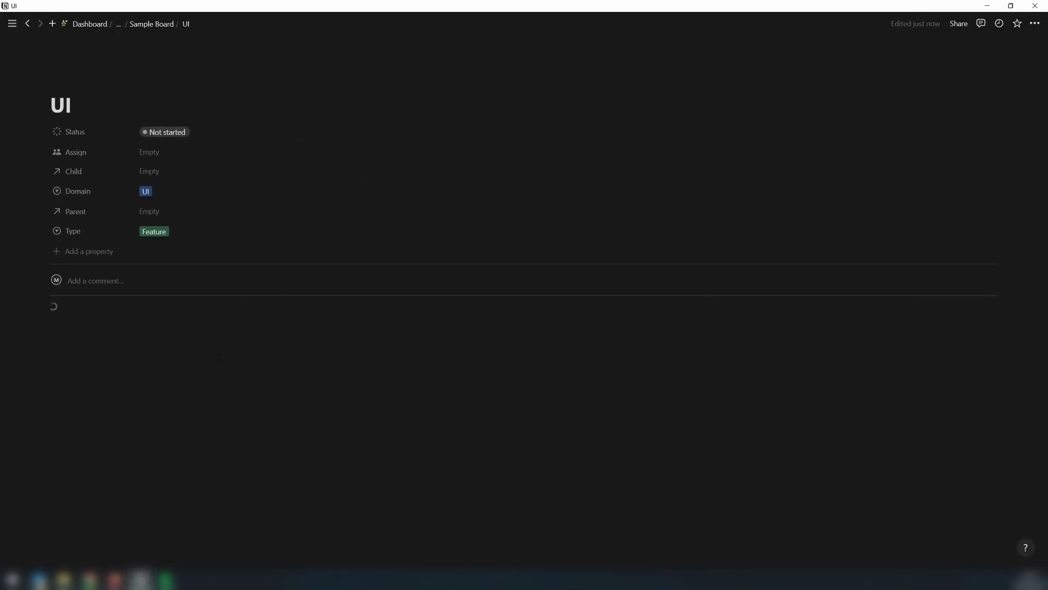
click(99, 369)
text(Implem)
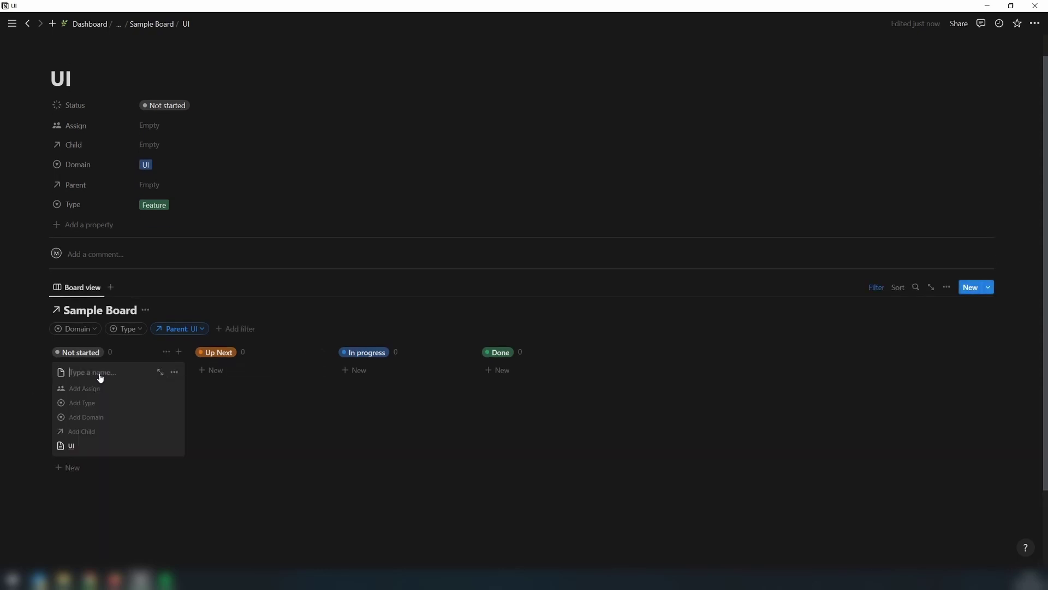
text(ent options menu)
key(Return)
click(82, 410)
text(Implement)
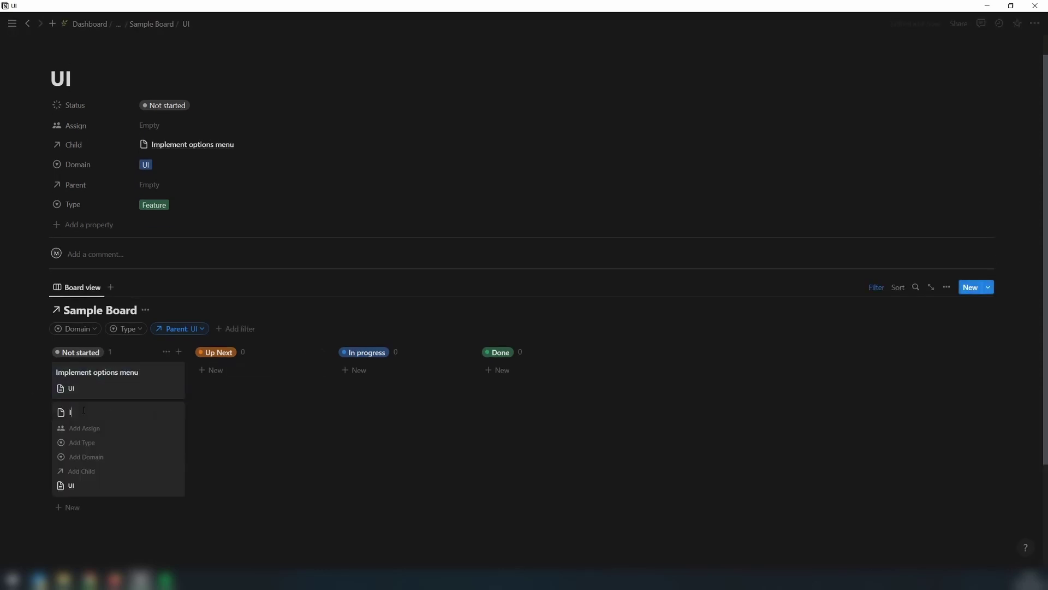
text( save menu)
key(Return)
click(89, 455)
text(Implement accessibility menu)
key(Return)
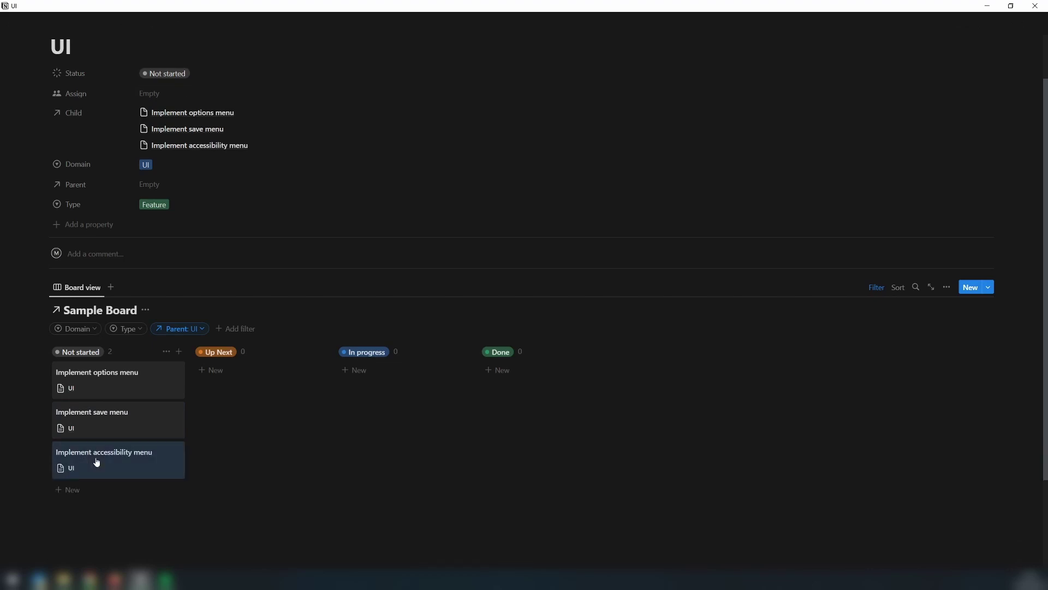
scroll(258, 434, down, 2)
click(70, 371)
text(Implement language select menu)
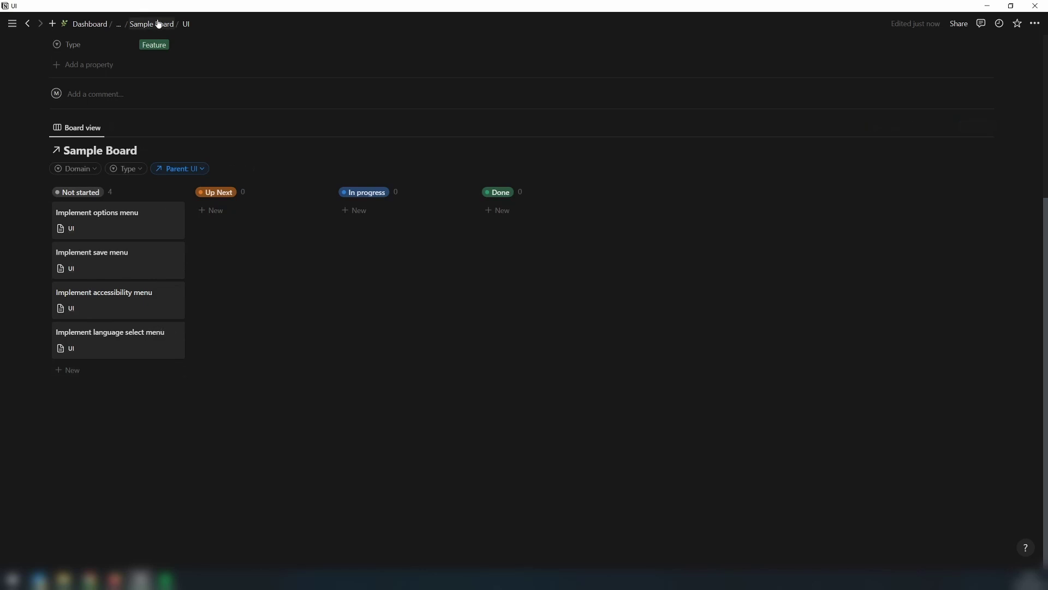
- Reopen UI, open Implement accessibility menu, and apply Template to it
click(151, 24)
scroll(223, 217, down, 4)
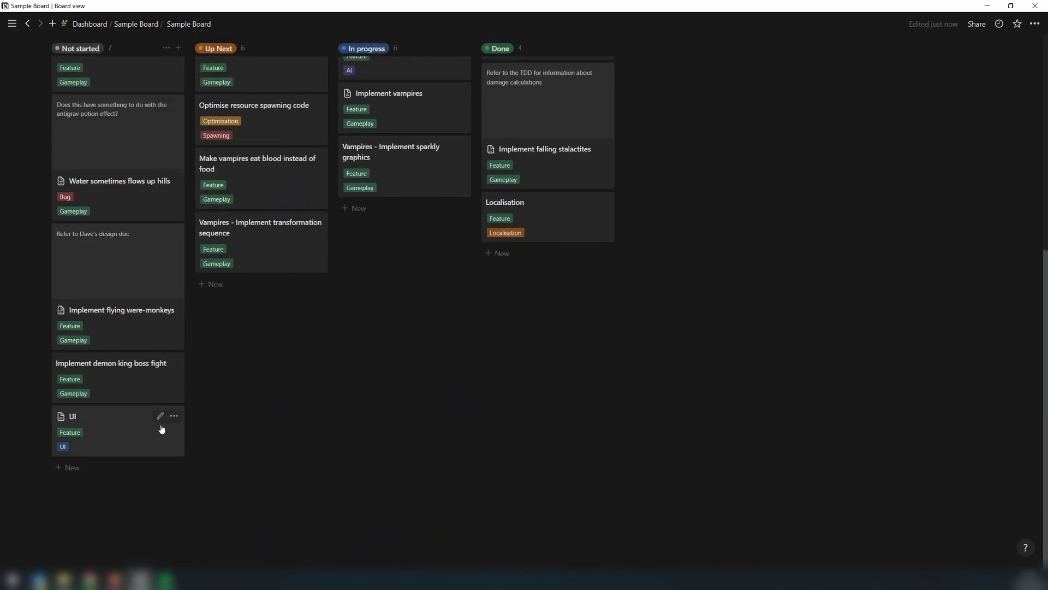
click(109, 431)
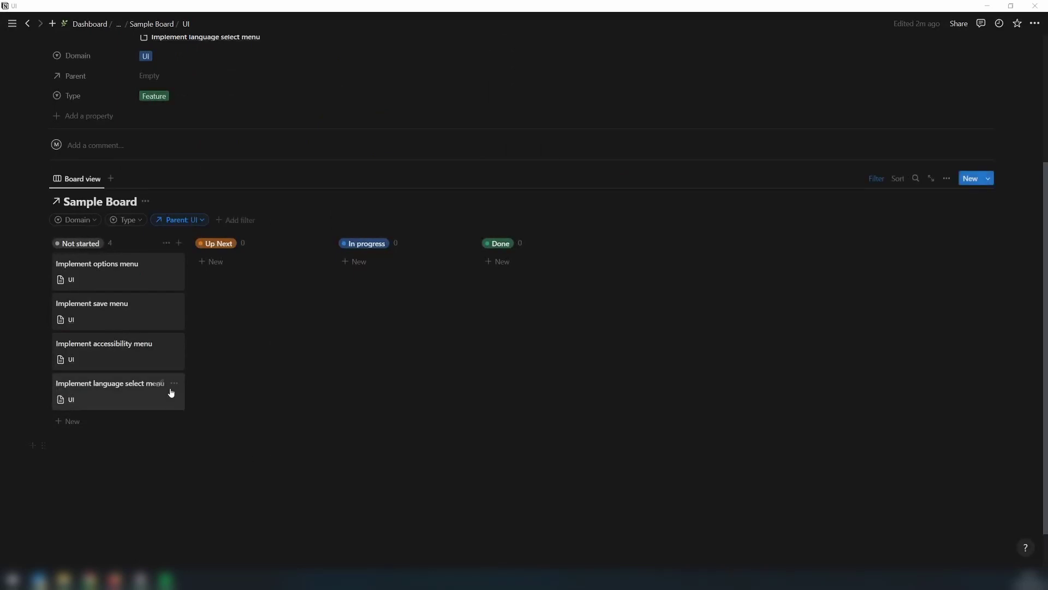
click(129, 363)
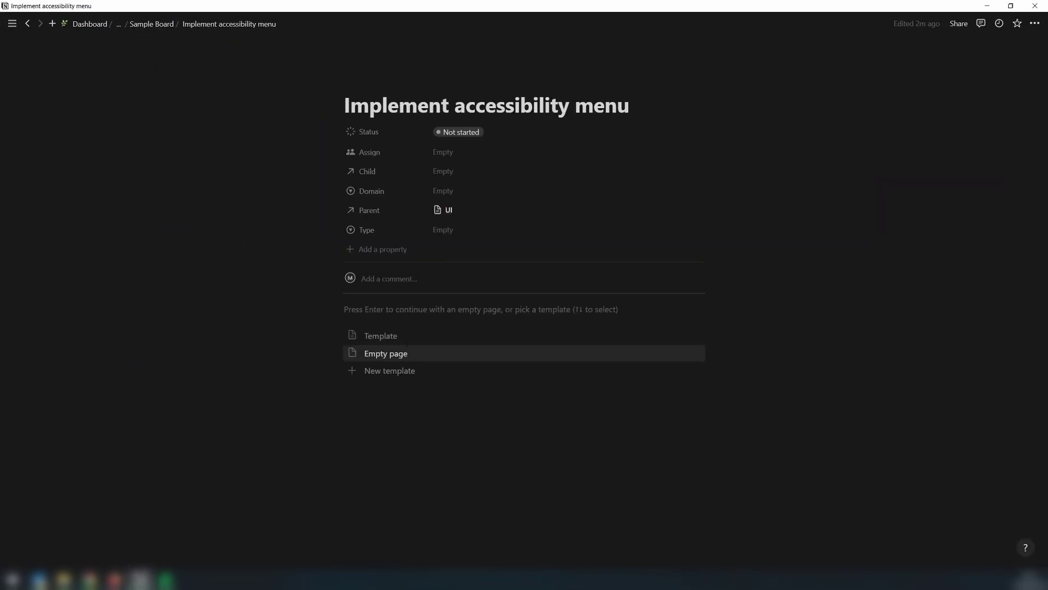
click(404, 354)
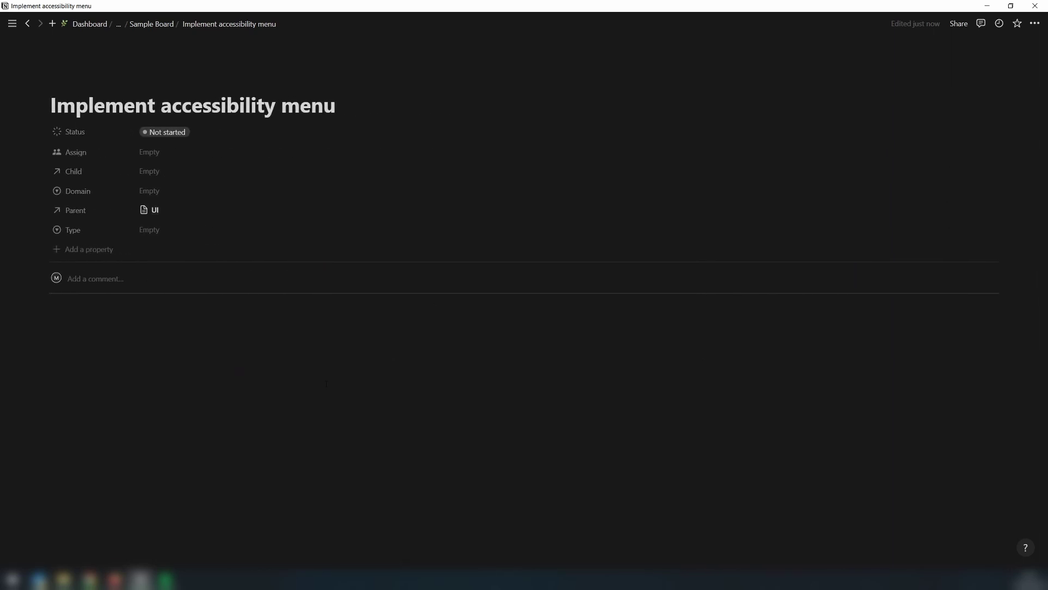
- Add sub-tasks 'Implement coloublind fleature' and 'Implement slow mo feature' under Not started
scroll(325, 387, down, 1)
click(82, 371)
text(Implemen)
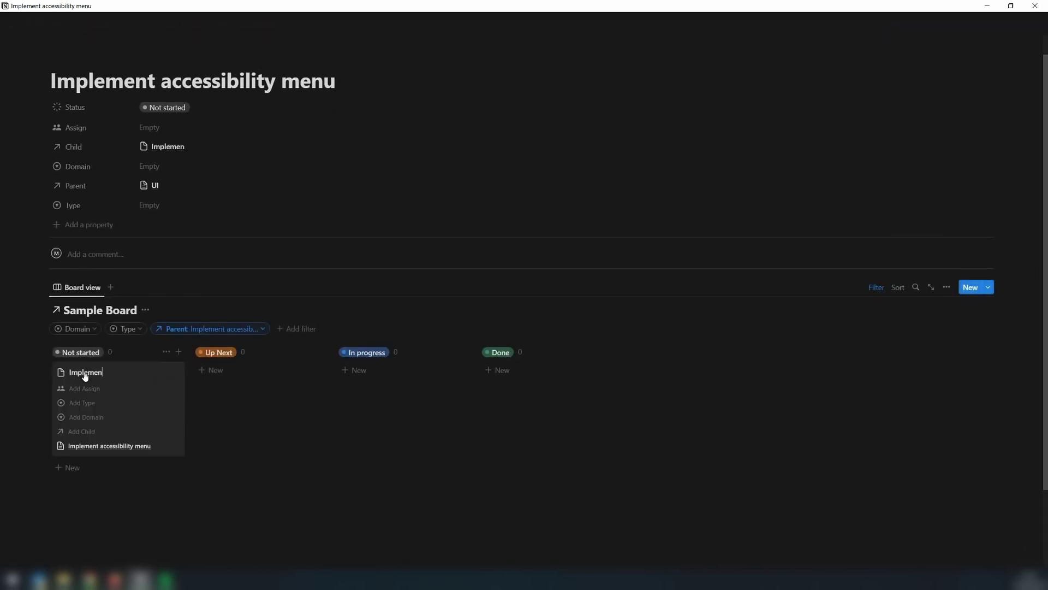
text(t coloublind fleature)
key(Return)
text(Implement slow mo feature)
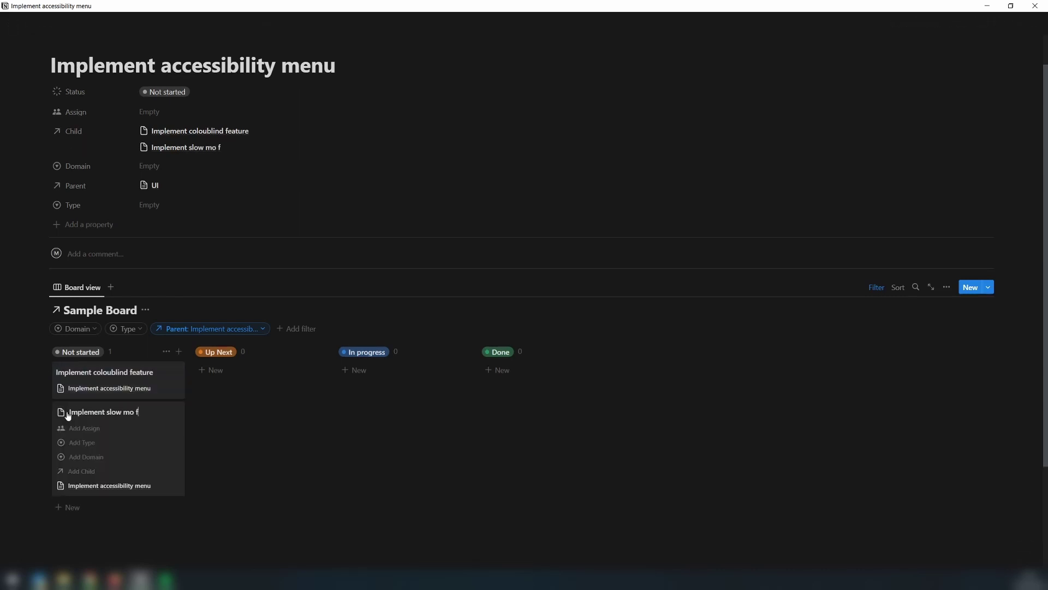
key(Escape)
scroll(100, 468, down, 3)
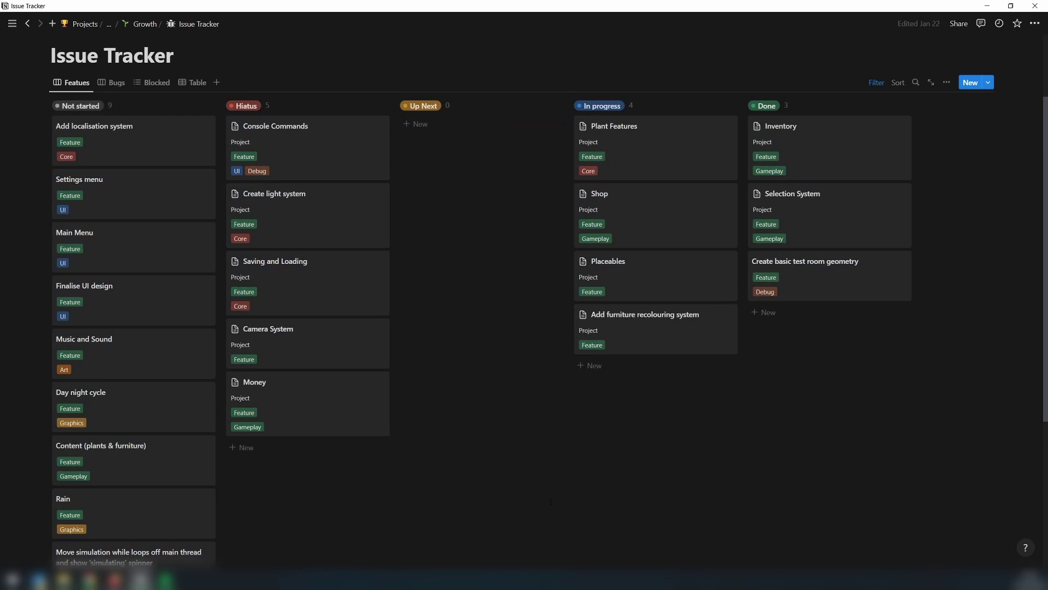
scroll(550, 501, down, 3)
scroll(550, 501, up, 3)
click(635, 168)
scroll(627, 217, down, 8)
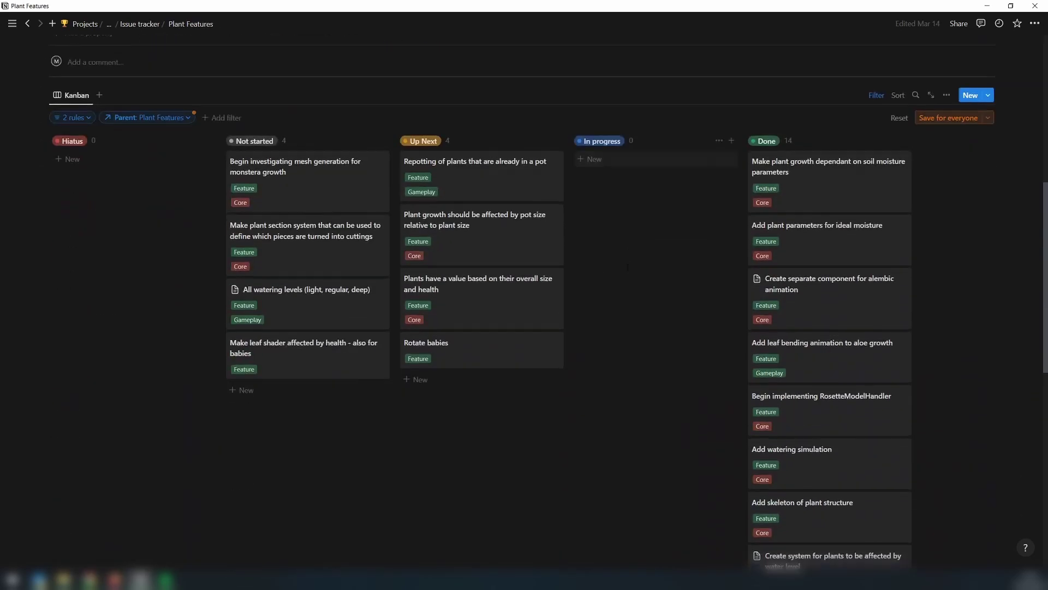
scroll(636, 366, down, 2)
scroll(636, 365, up, 2)
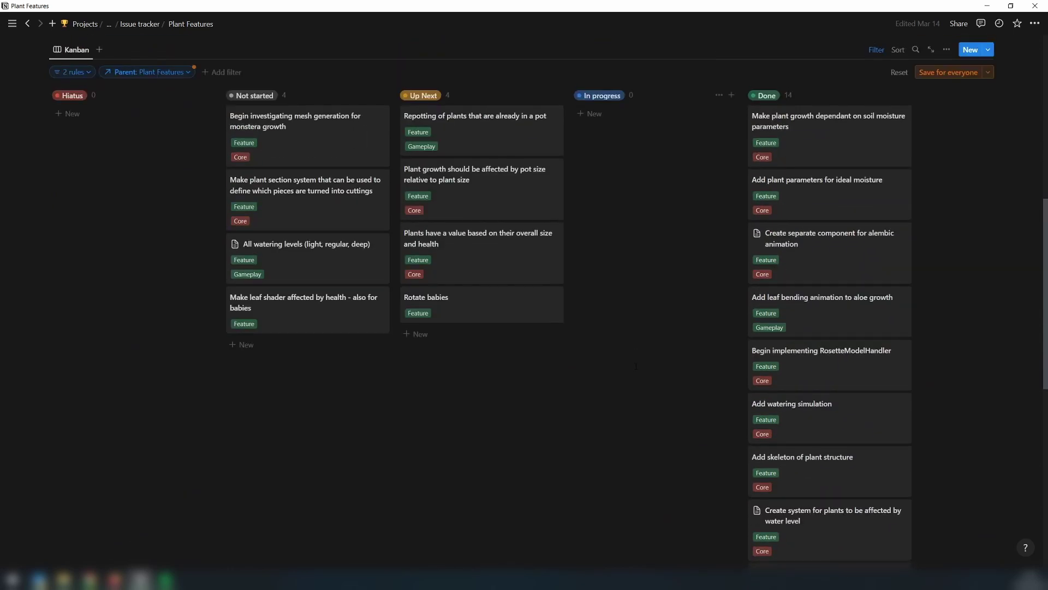
click(141, 25)
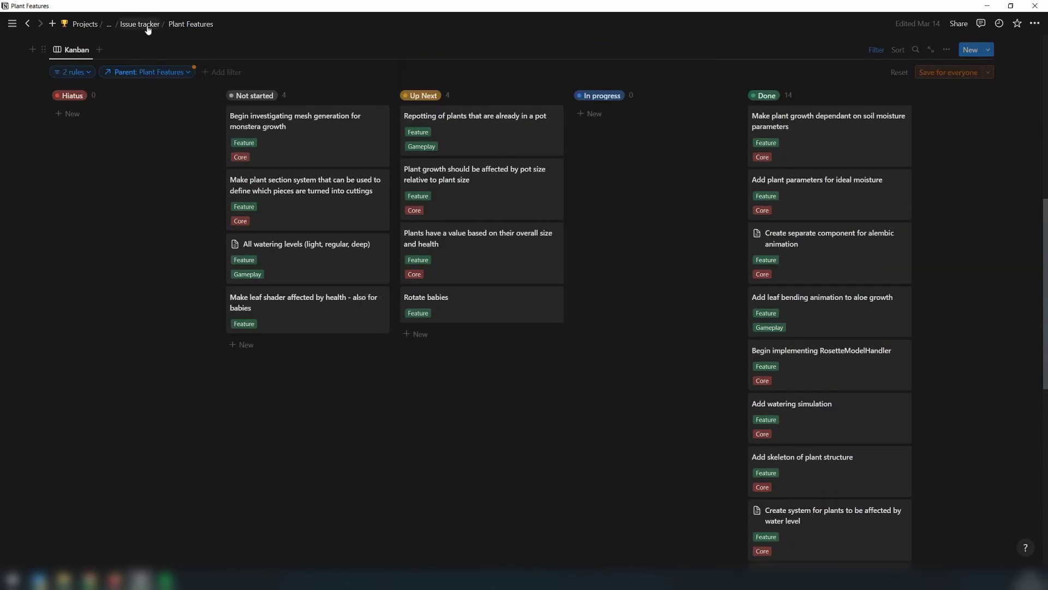
scroll(290, 229, down, 1)
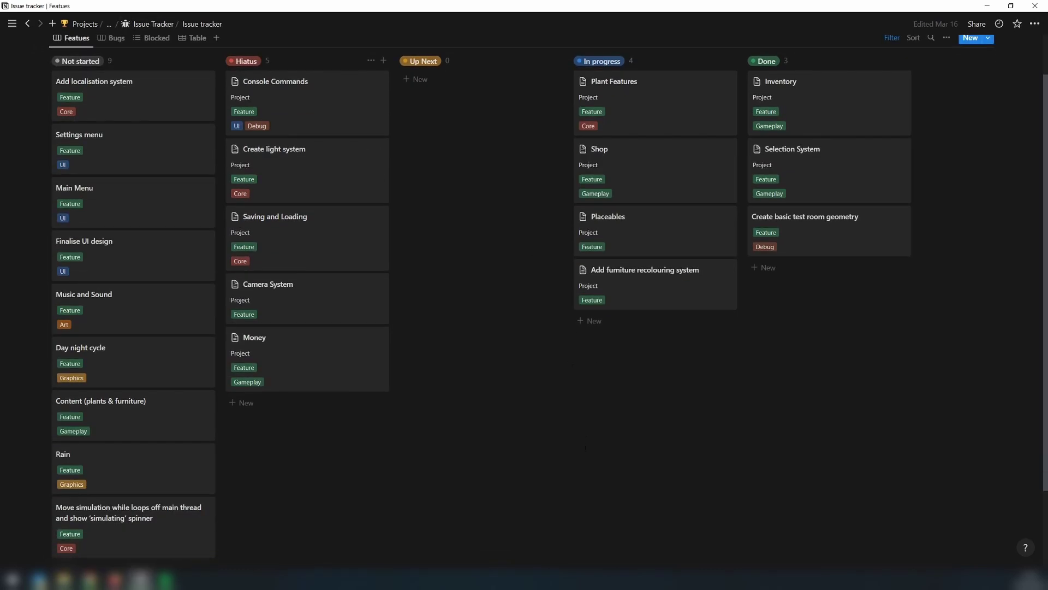
scroll(584, 447, up, 1)
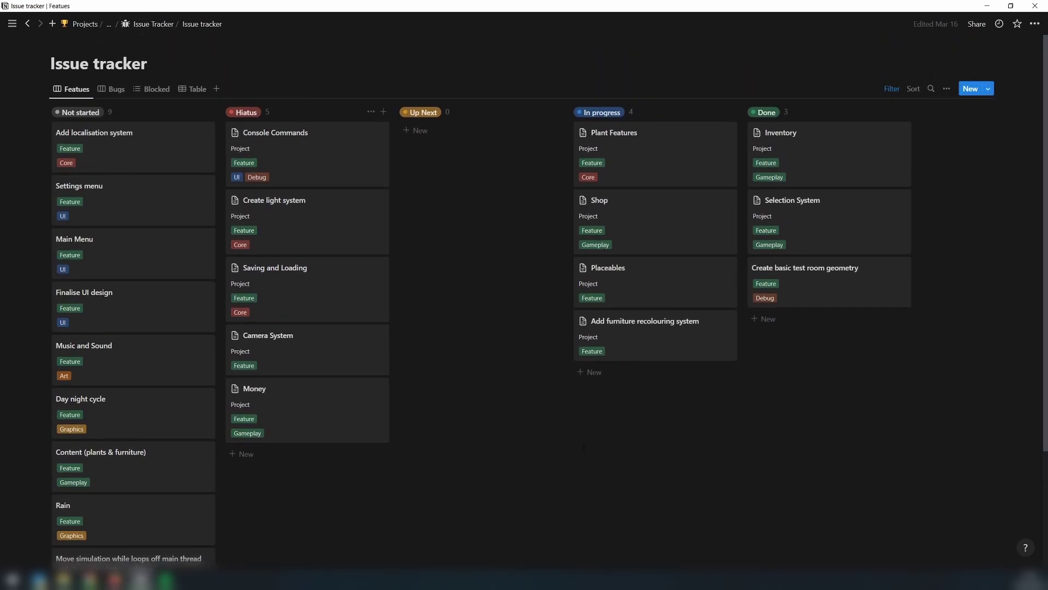